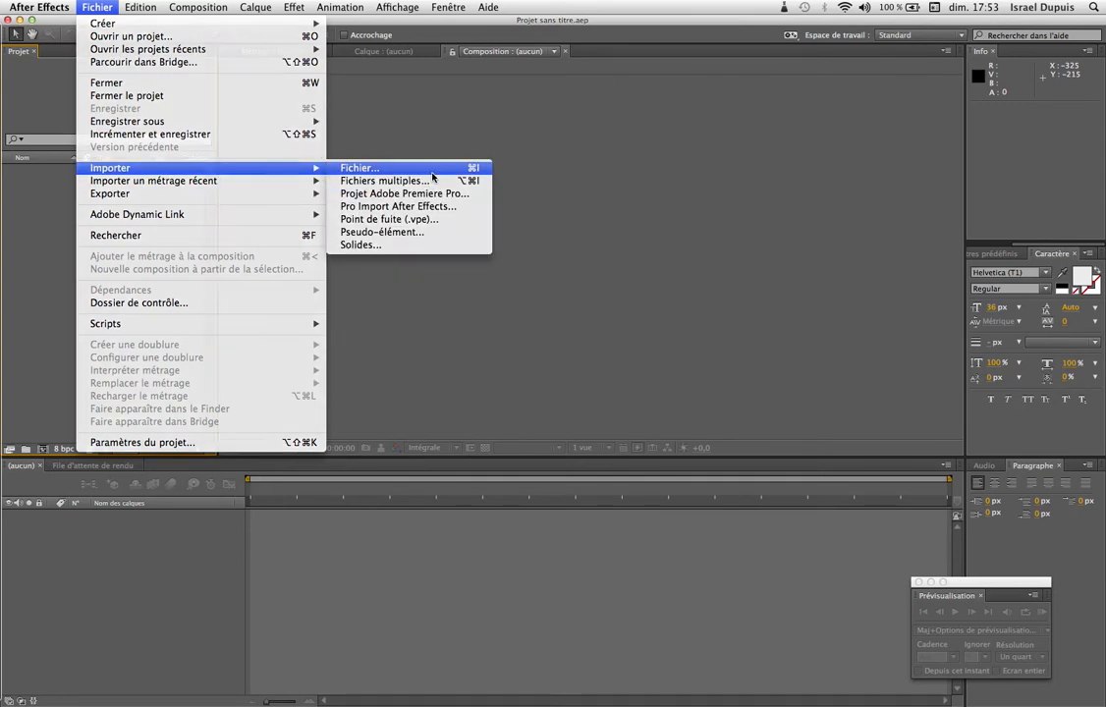
Import all files from the daporama folder: February shadow.mp3 and the six photodune JPG images
left_click(432, 173)
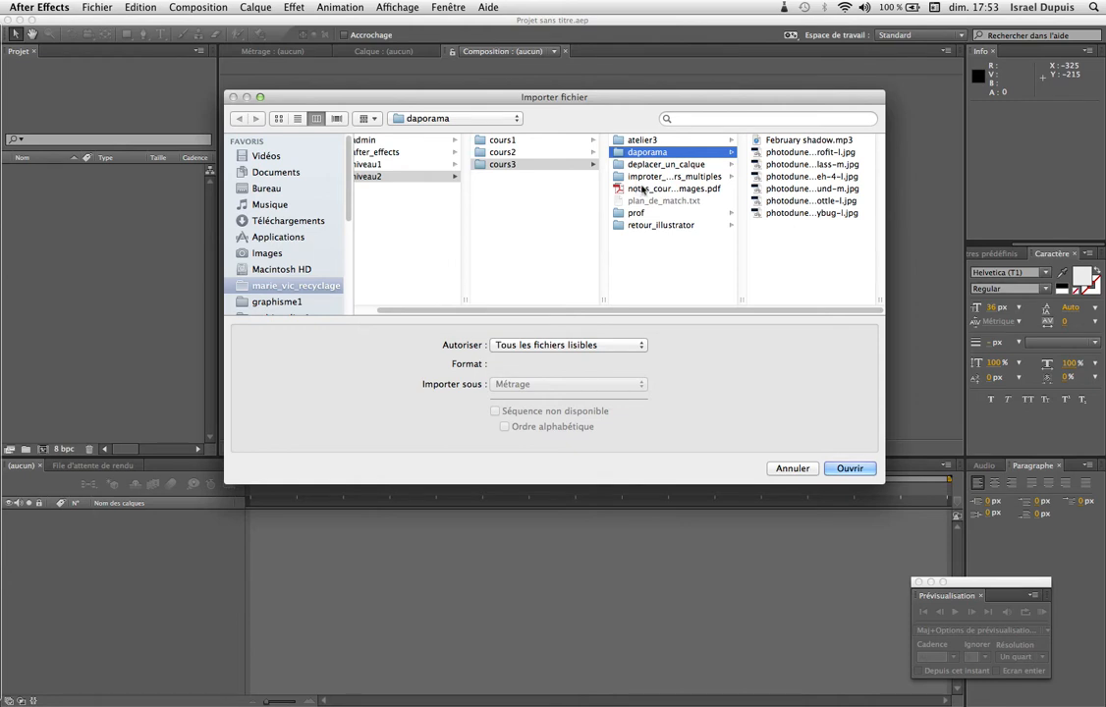
left_click(826, 152)
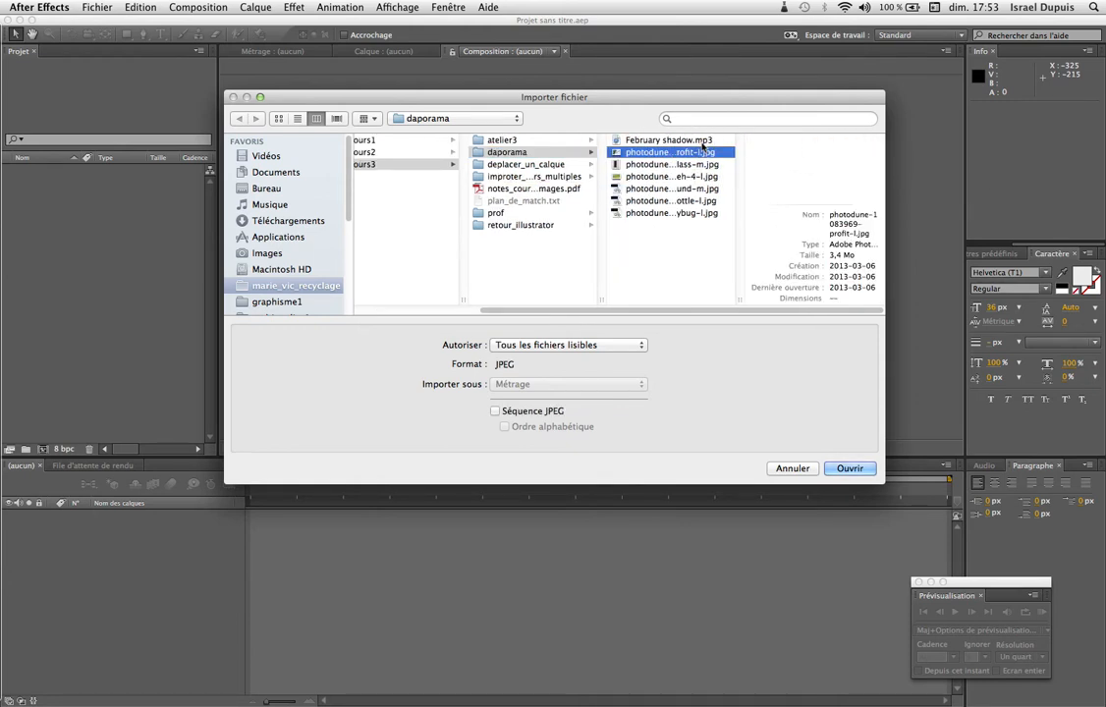
key("Up")
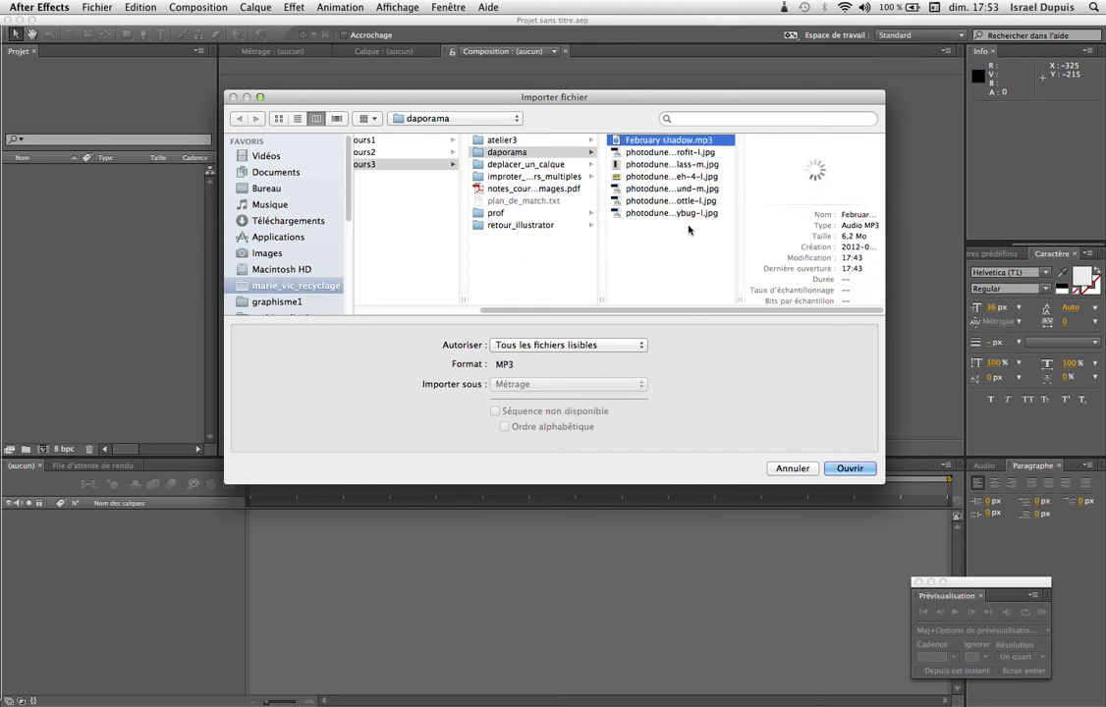
key("super+a")
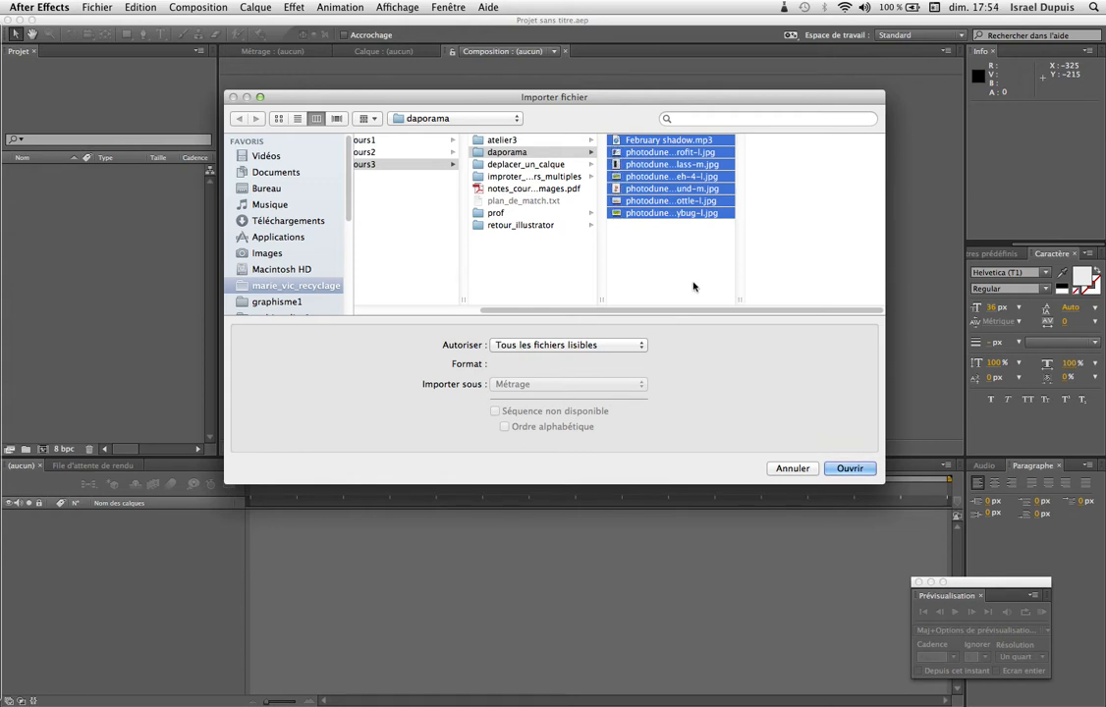
left_click(849, 468)
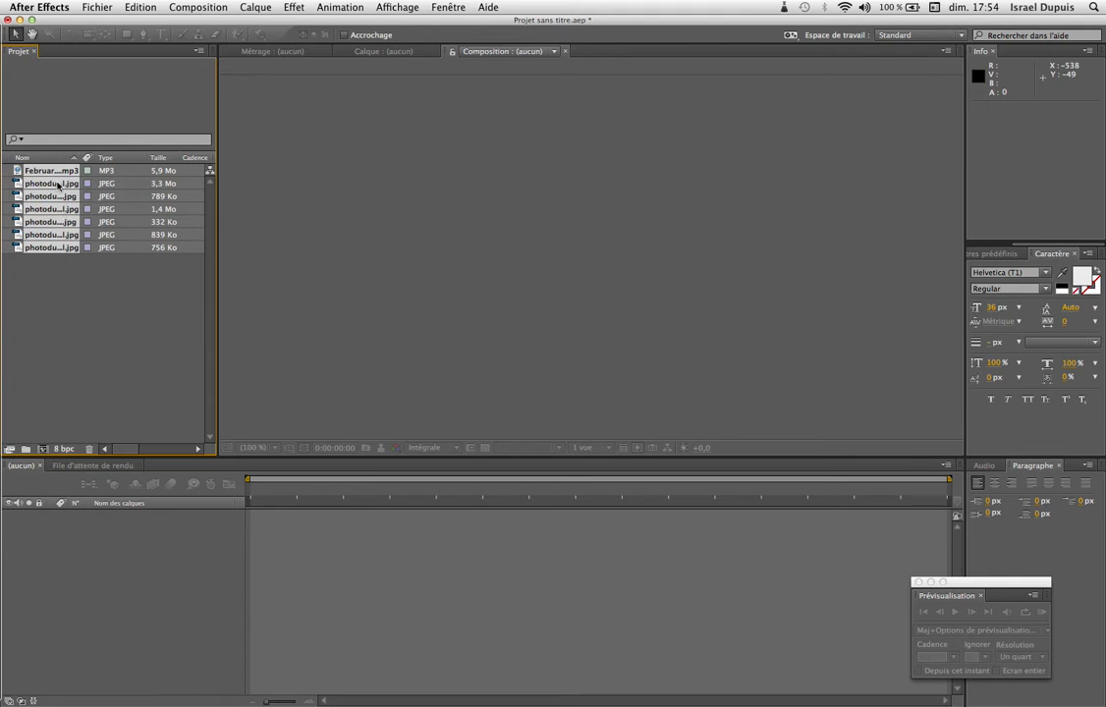
Select the six JPG images, leaving out the MP3, and add them to the empty timeline to start a new composition
left_click(93, 293)
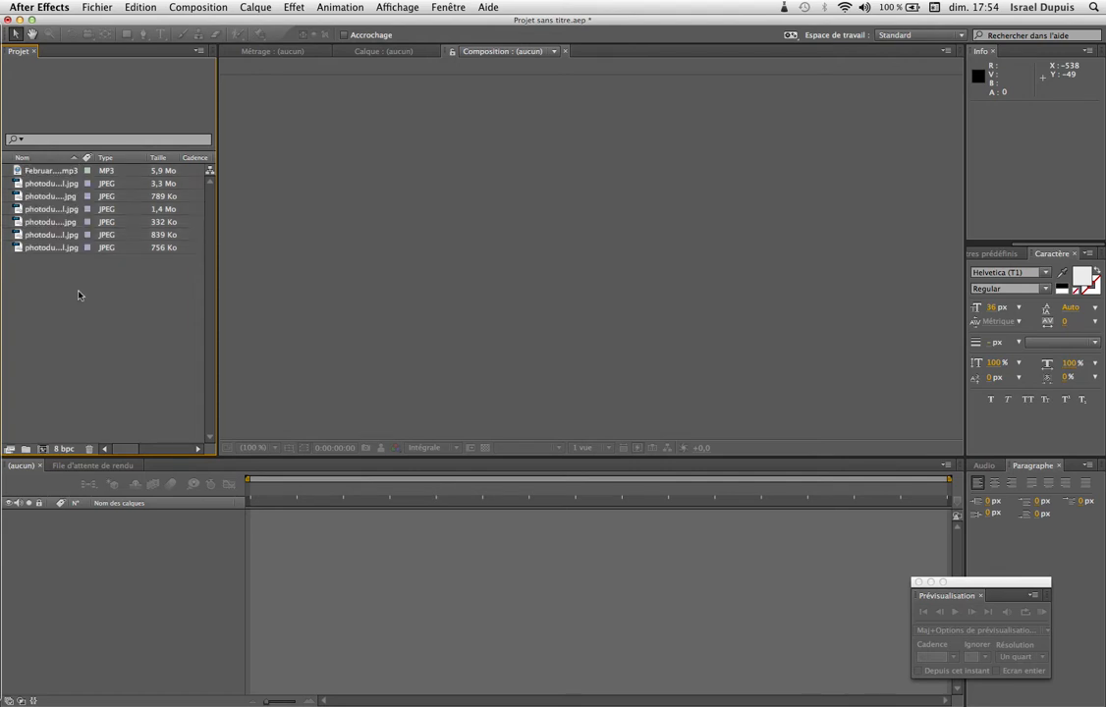
left_click_drag(58, 289, 42, 183)
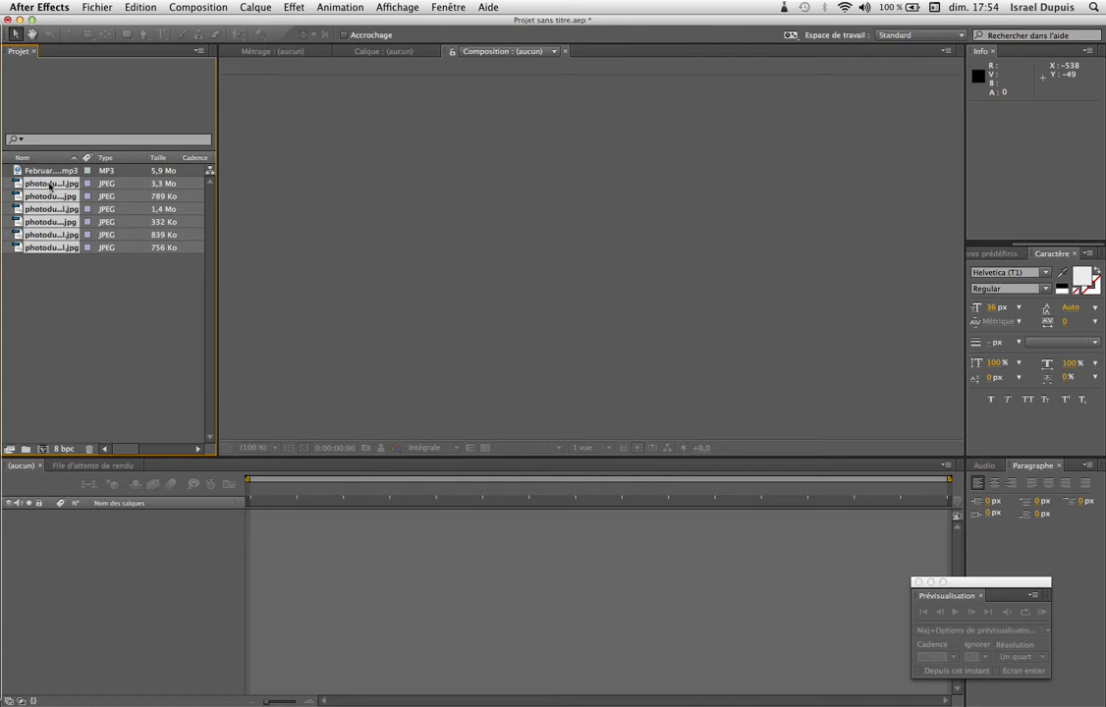
left_click_drag(36, 247, 183, 590)
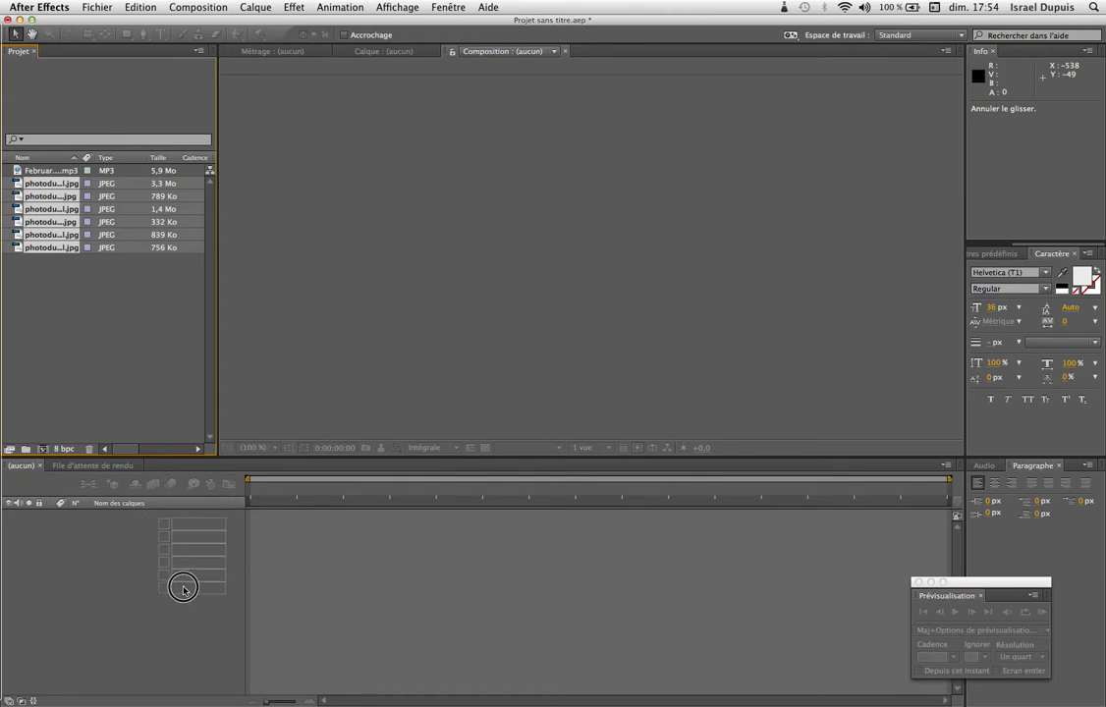
left_click_drag(183, 588, 183, 590)
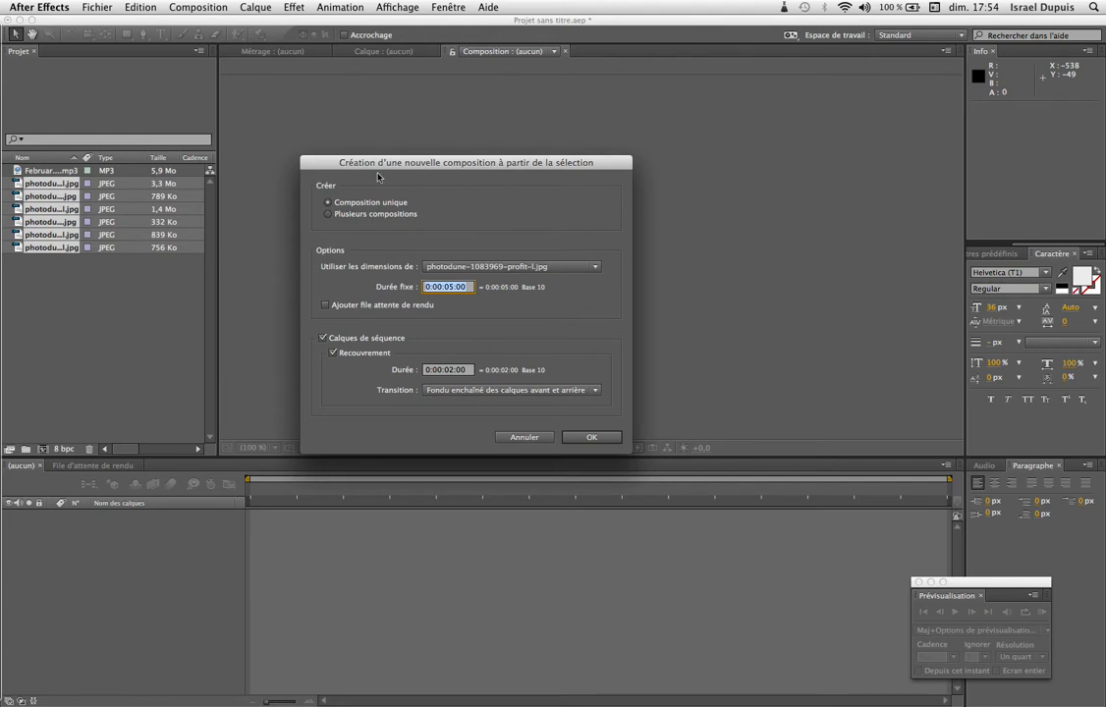
For the single new composition, use the dimensions of the chowchow image and keep the fixed duration at 0:00:05:00
left_click_drag(378, 166, 369, 149)
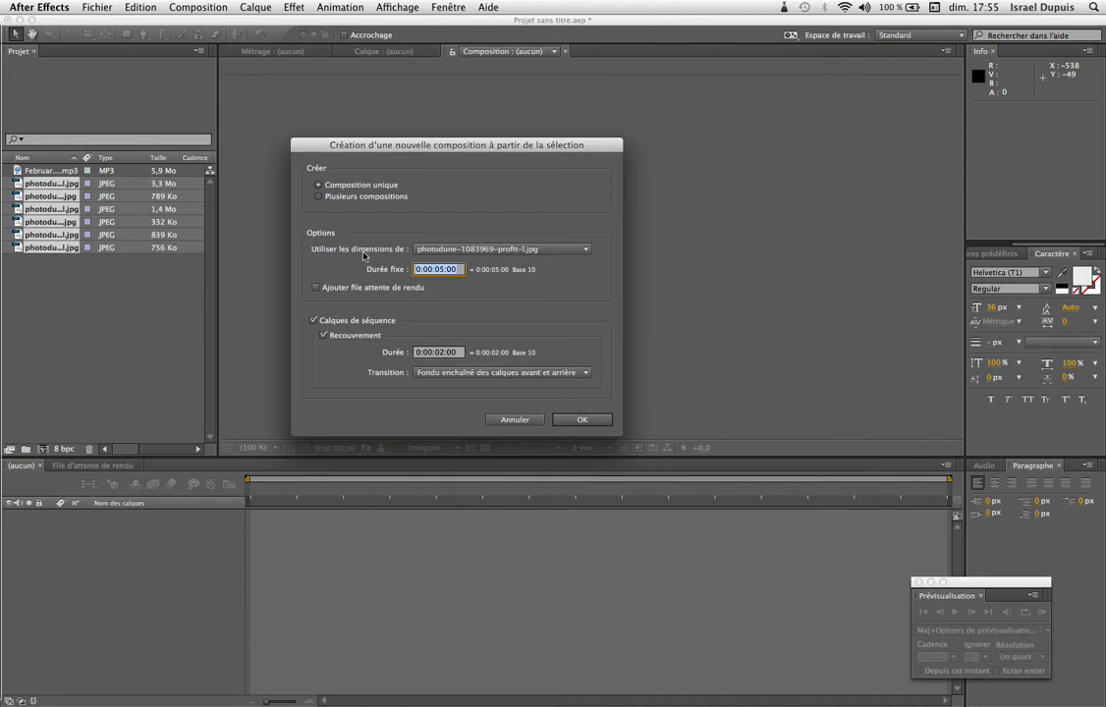
left_click(480, 250)
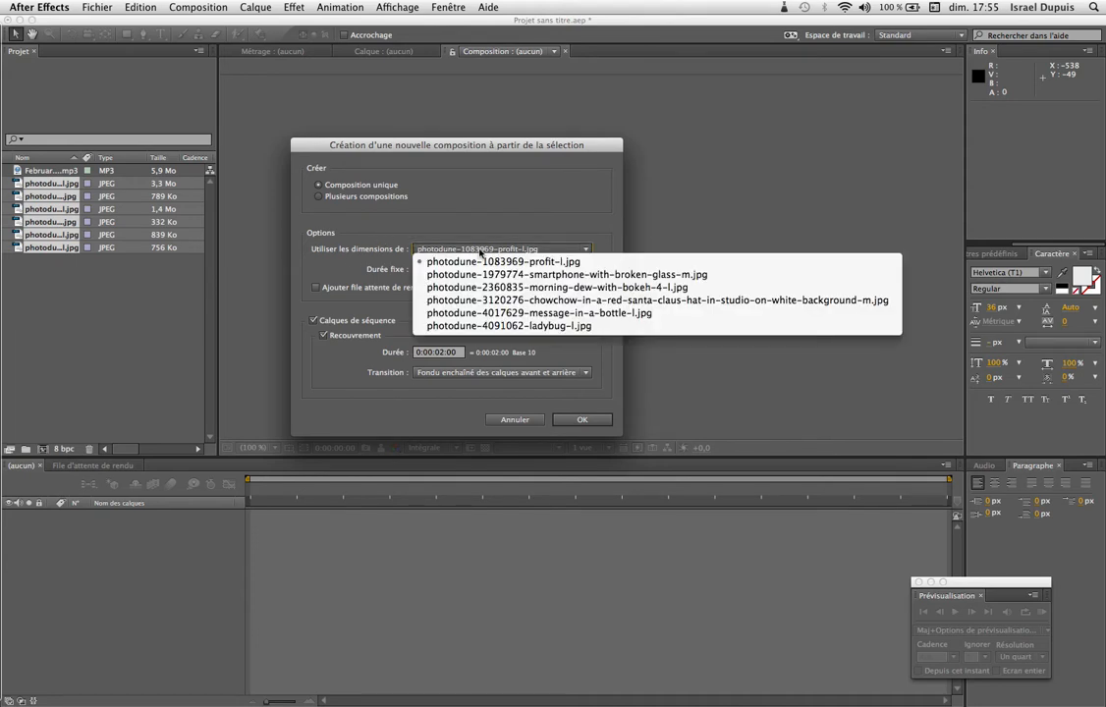
left_click(555, 300)
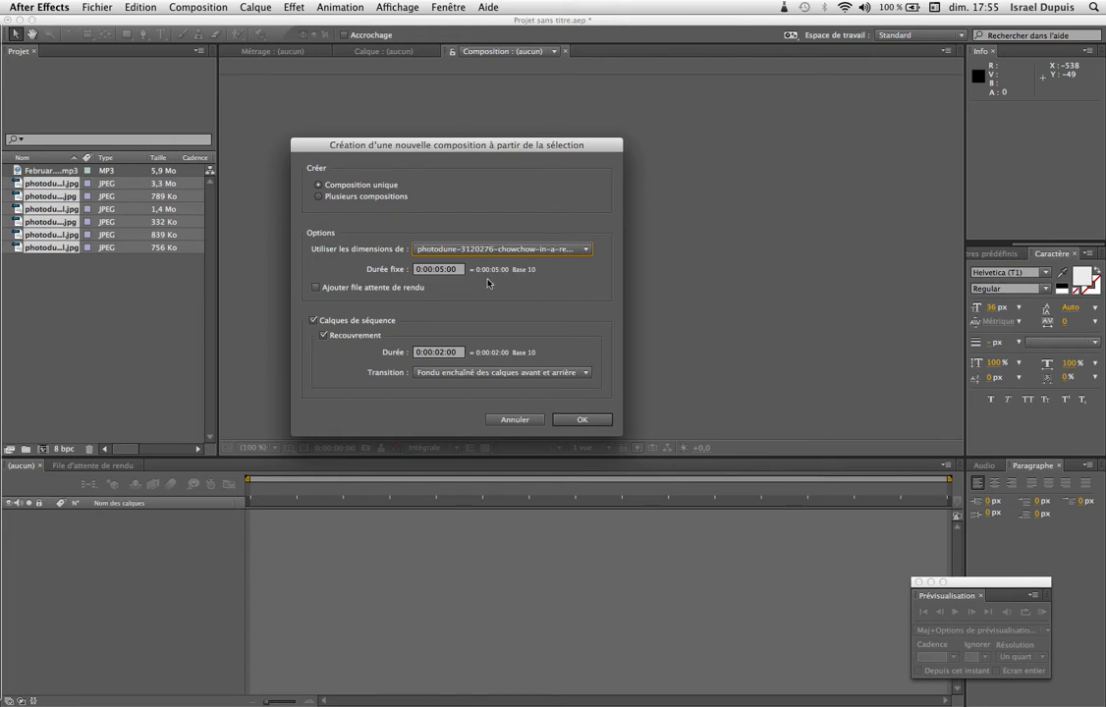
left_click(439, 271)
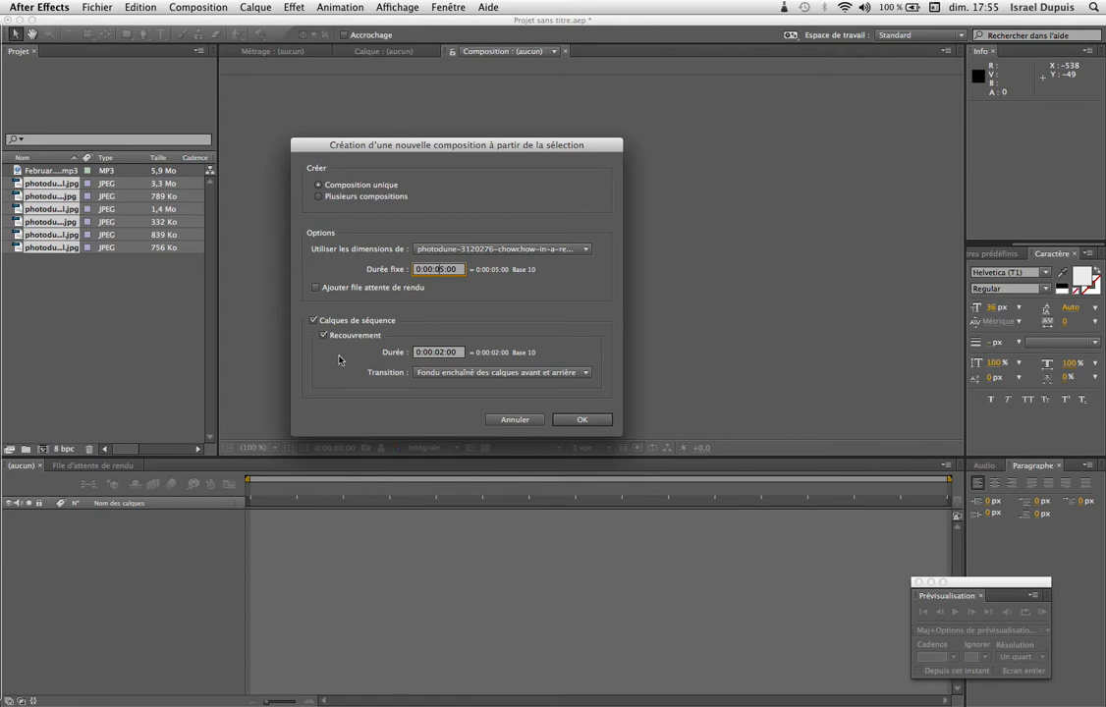
Keep a 0:00:02:00 overlap for the sequenced layers with the "Fondu enchaîné des calques avant et arrière" transition, and create the composition
left_click(444, 354)
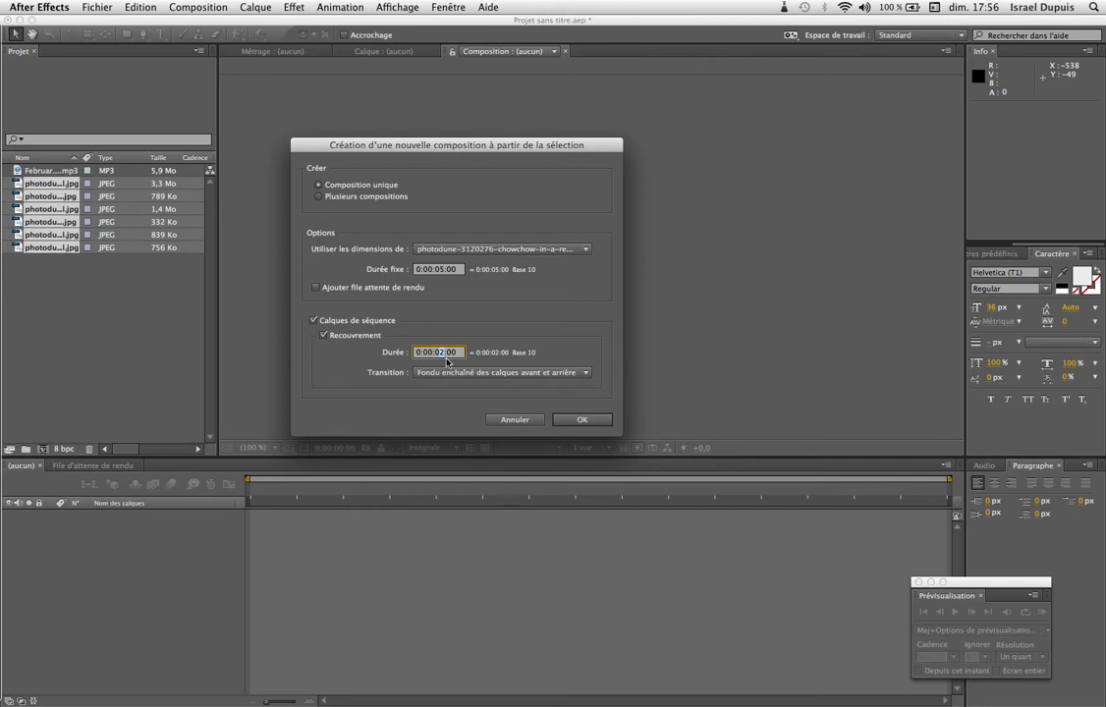
left_click(426, 375)
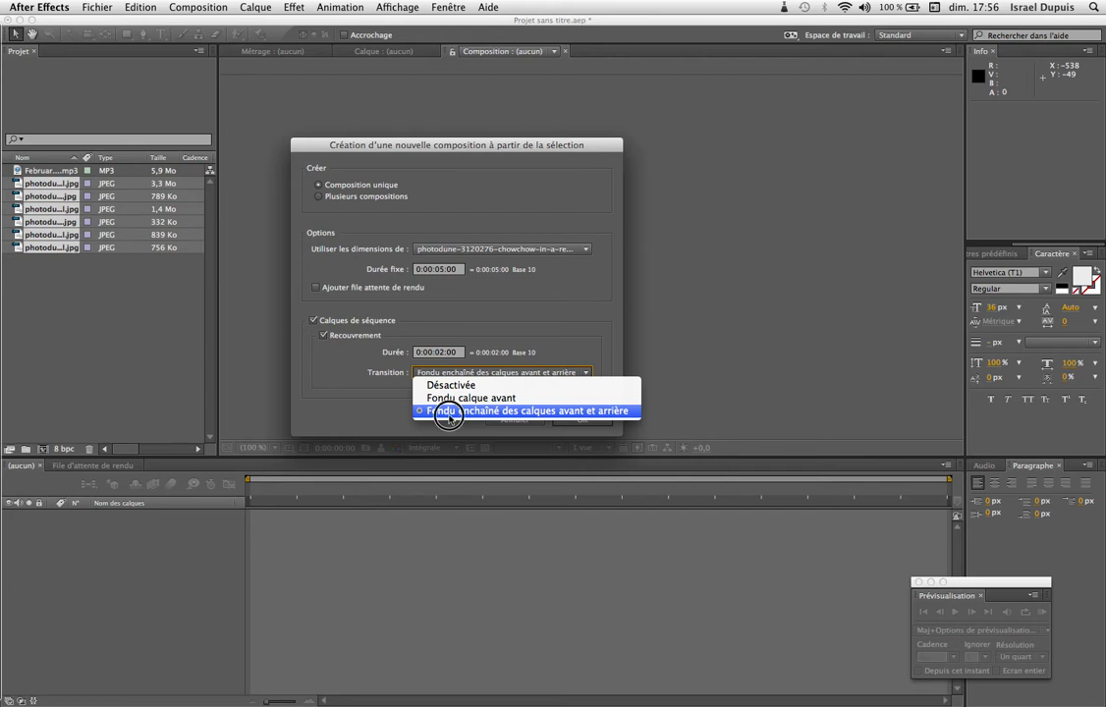
left_click(453, 414)
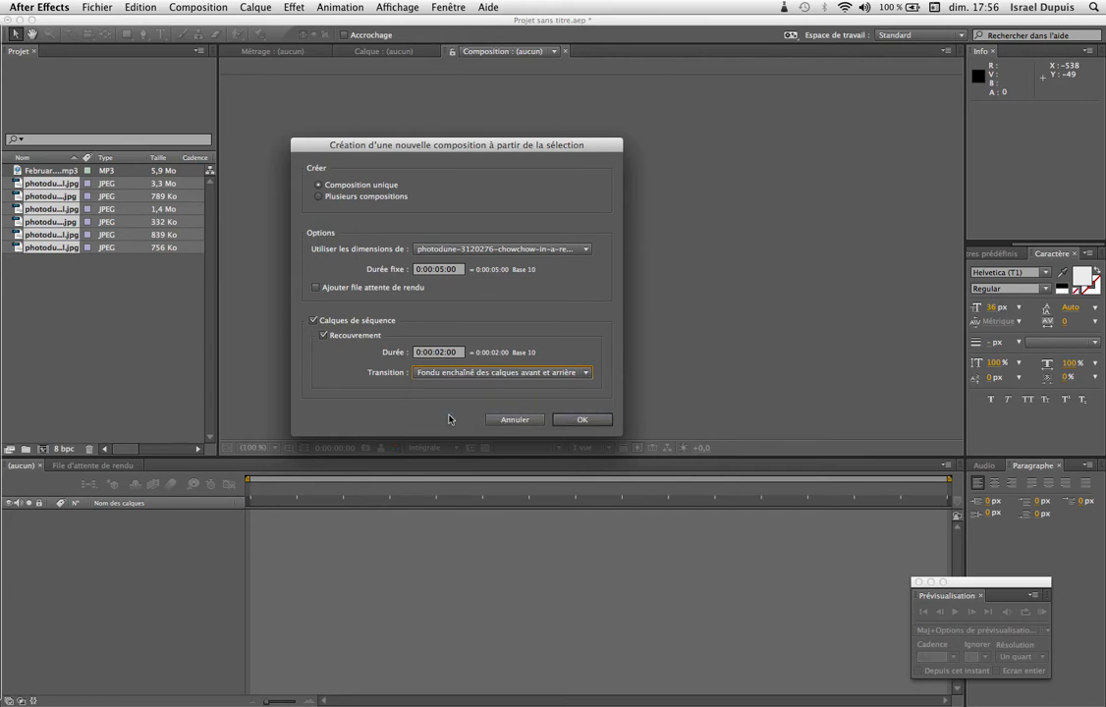
left_click(586, 421)
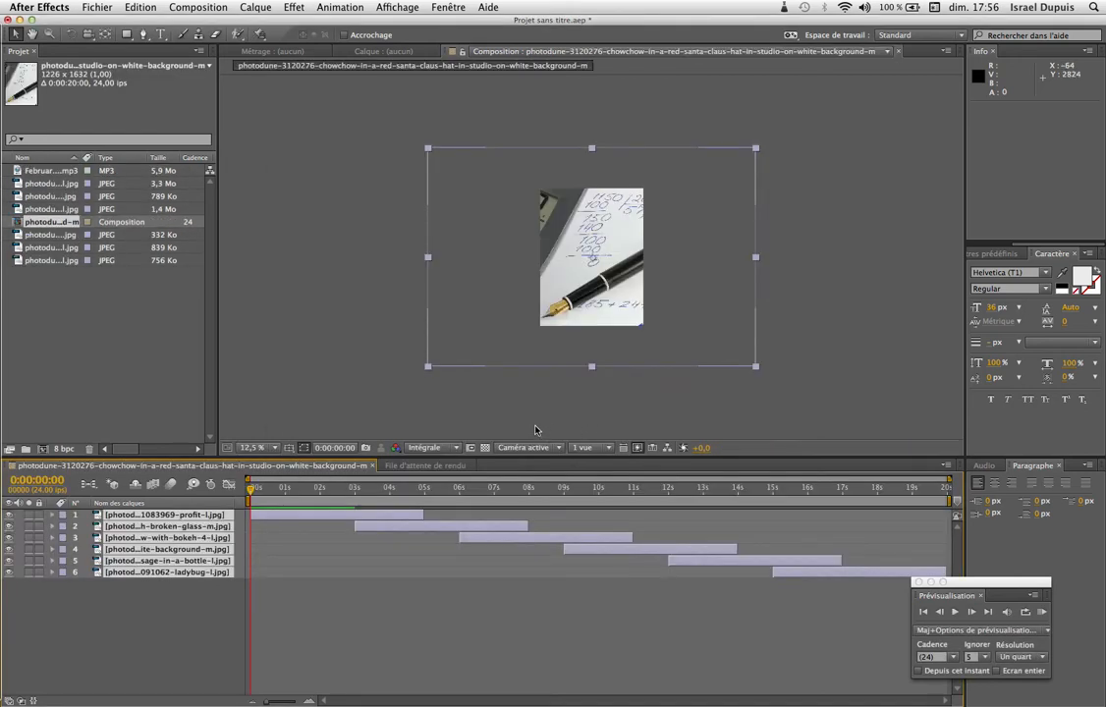
Scrub to 0:00:04:21, reveal the keyframed properties of all six layers and expand the first layer's Transform group
left_click_drag(251, 494, 422, 511)
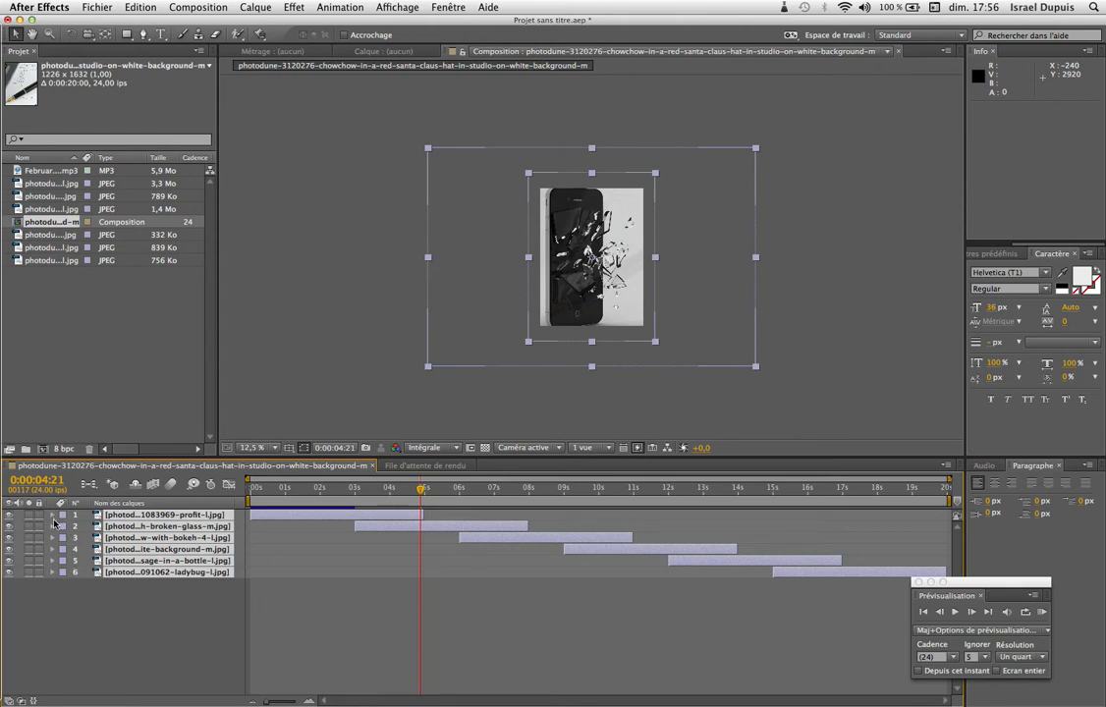
key("u")
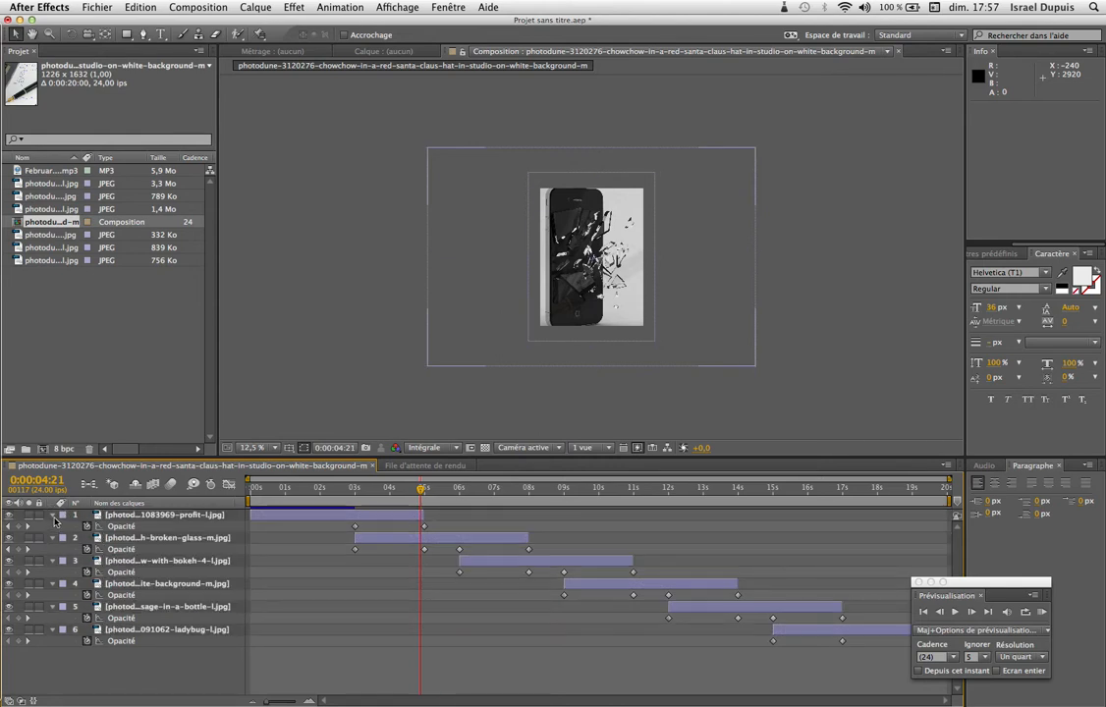
left_click(53, 517)
left_click(53, 516)
left_click(65, 528)
left_click(65, 527)
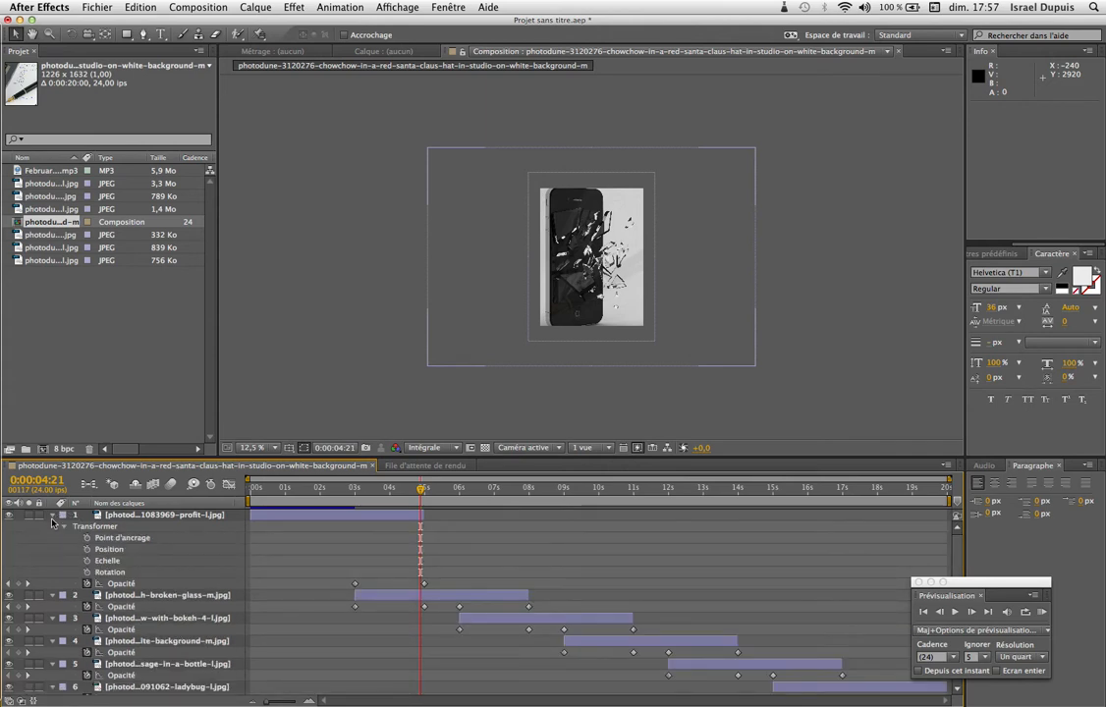
Collapse the properties of all six layers in the timeline
left_click(53, 515)
left_click(53, 527)
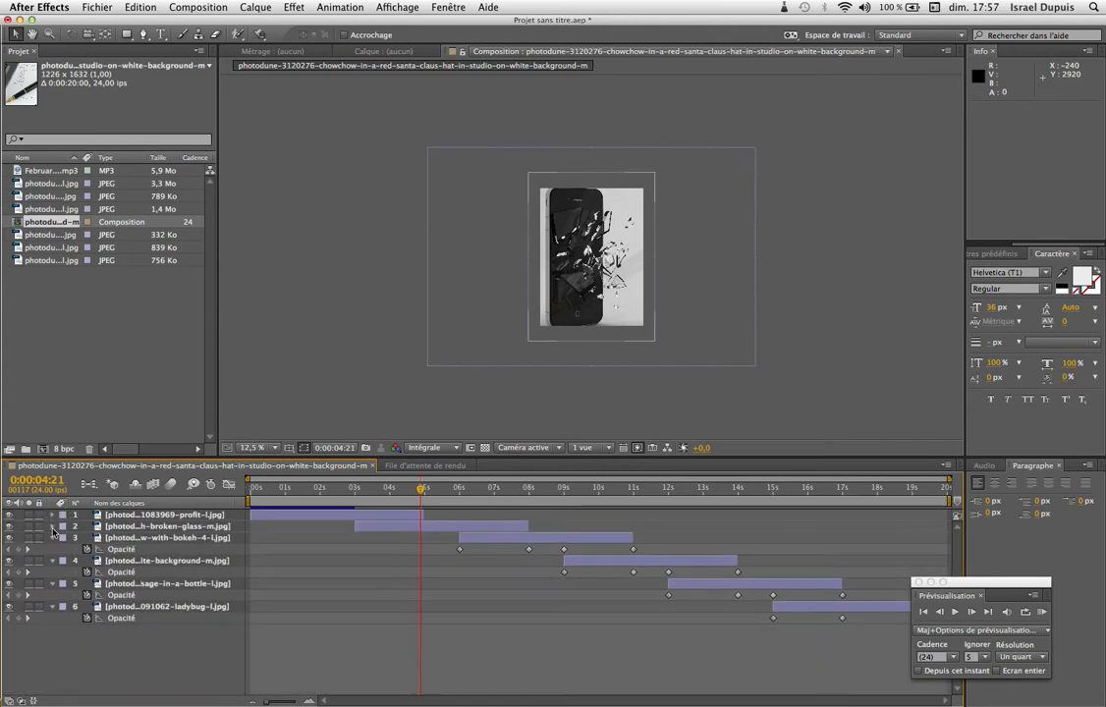
left_click(53, 538)
left_click(53, 549)
left_click(53, 561)
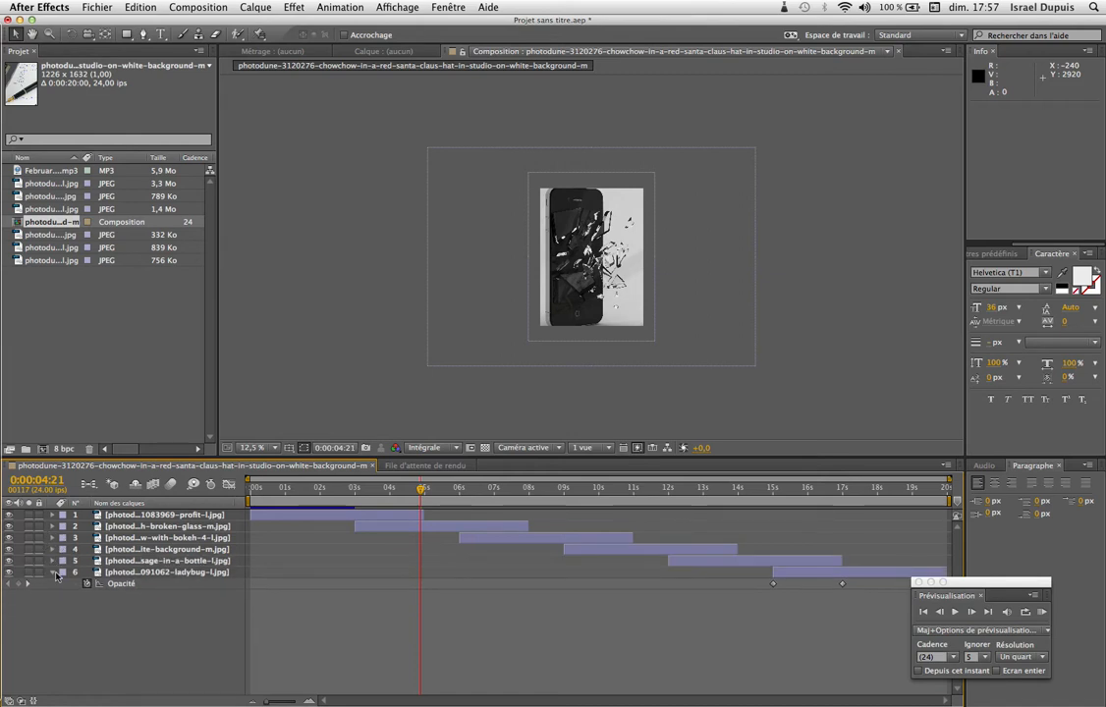
left_click(53, 571)
Show the Opacity property of all six layers and inspect the first layer's two opacity keyframes
left_click_drag(133, 644, 137, 521)
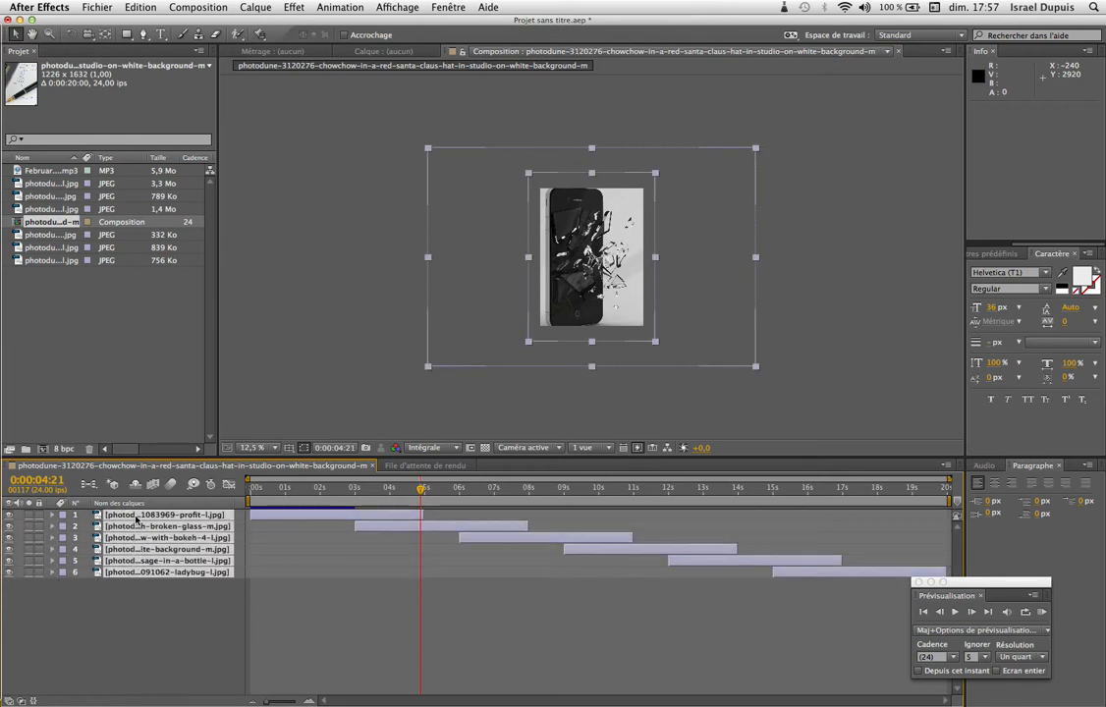
key("t")
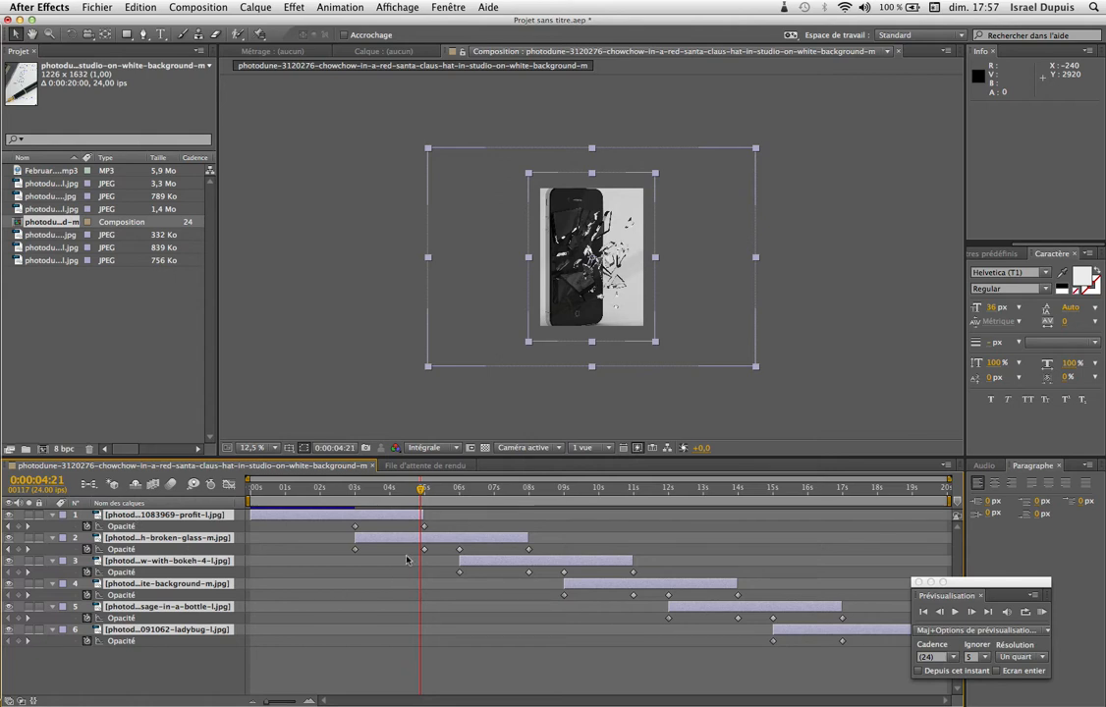
left_click(356, 528)
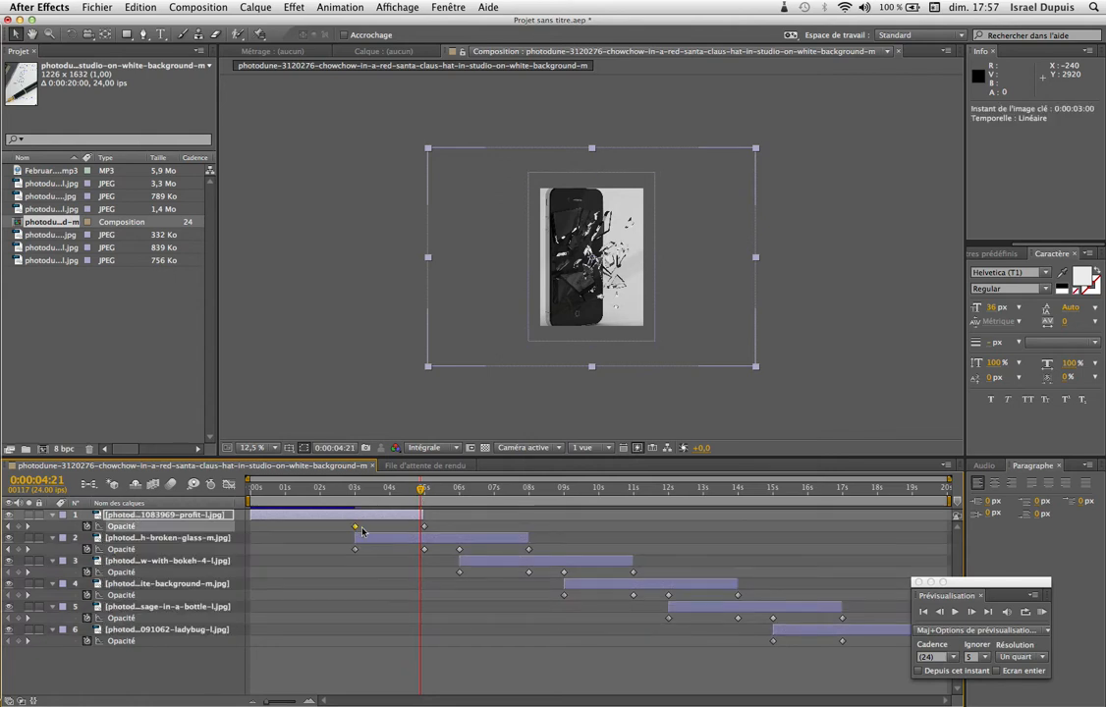
left_click(425, 528)
At the composition's start, scale the profit image in the first layer to 63% and move it horizontally to position 1133, 816
left_click_drag(395, 487, 249, 539)
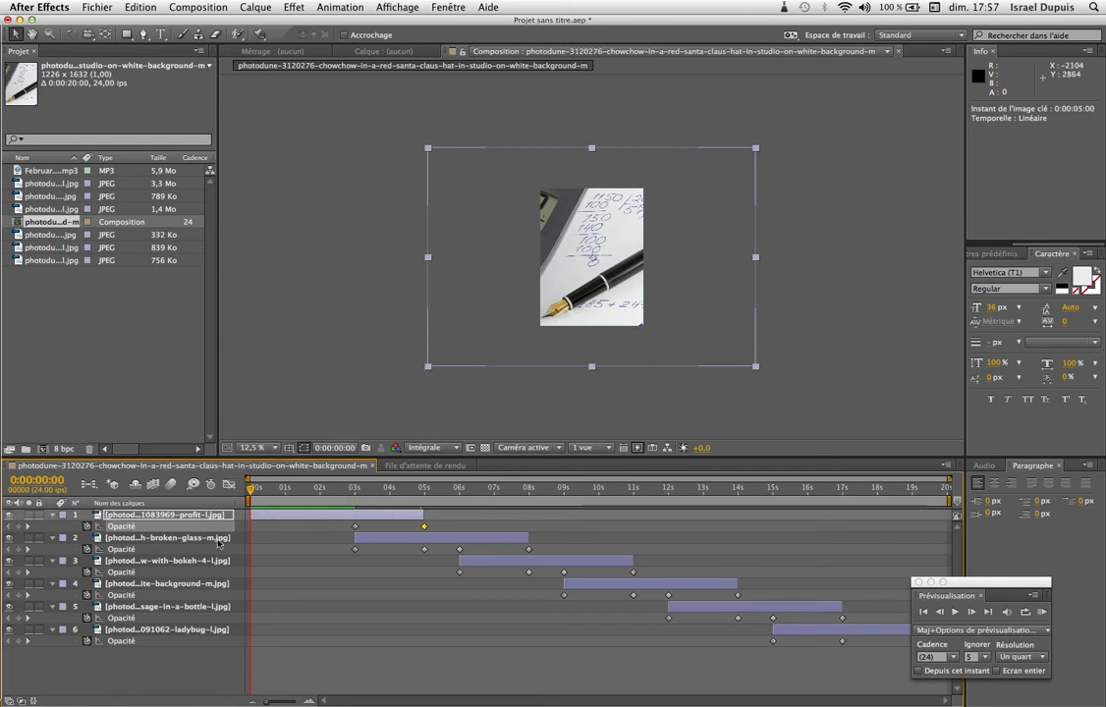
left_click(54, 515)
left_click(54, 515)
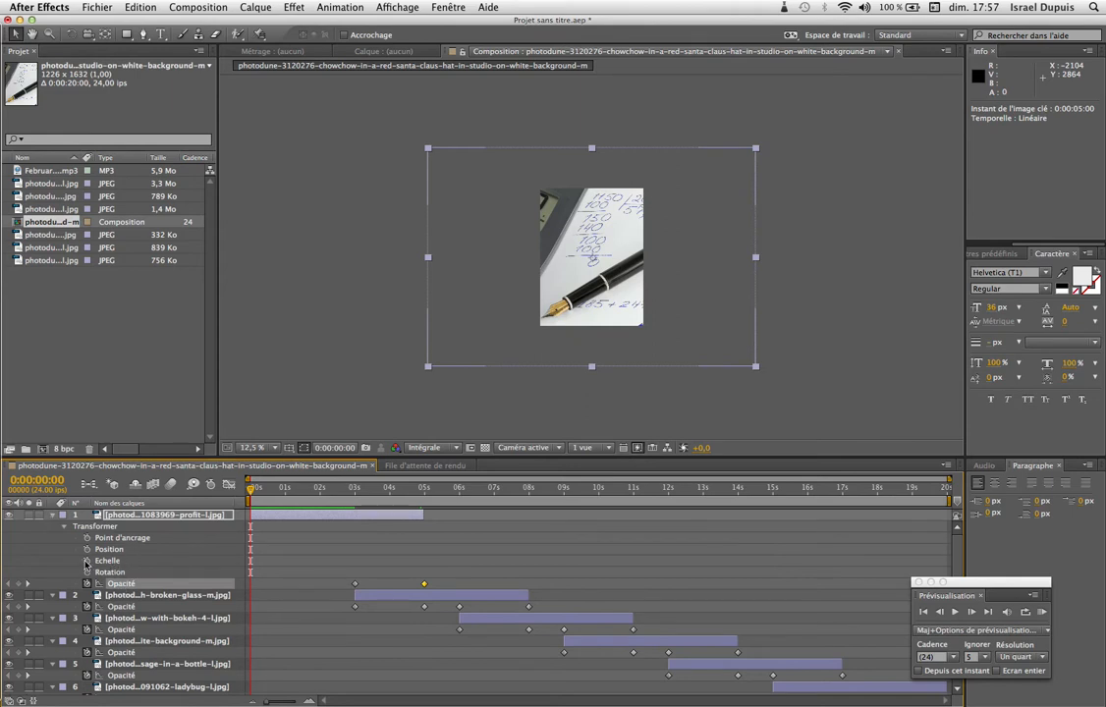
left_click_drag(426, 373, 488, 342)
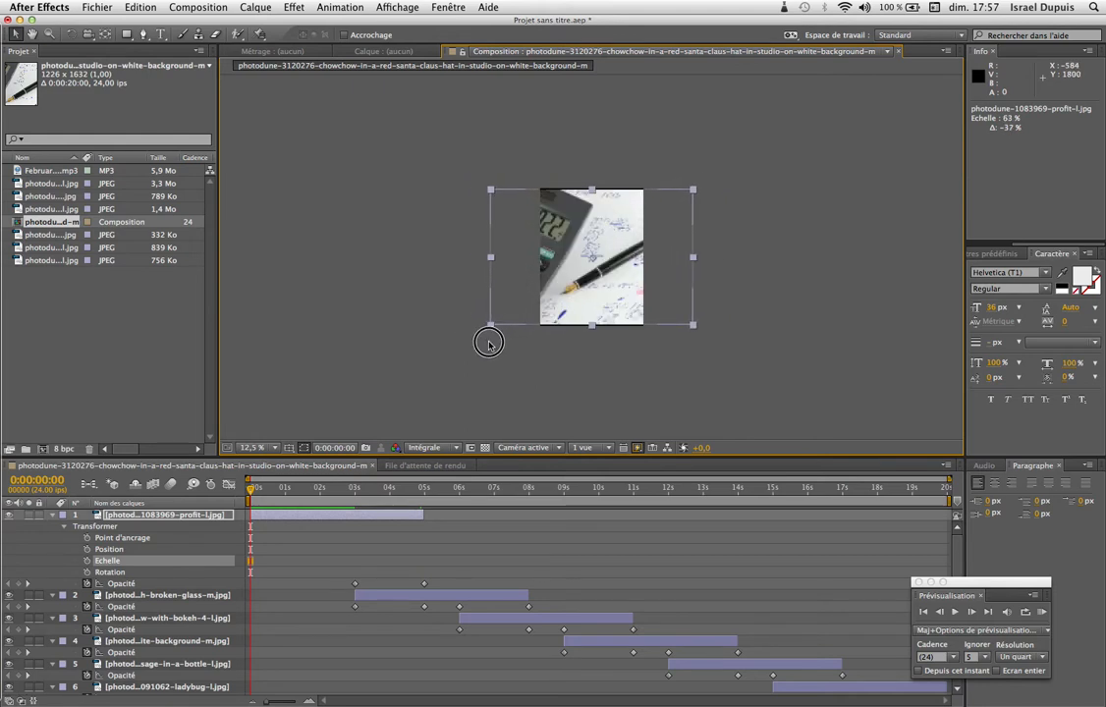
left_click_drag(617, 309, 658, 310)
At 0:00:05:14, scale the broken-glass smartphone image down to 87% so it fits the composition frame more closely
left_click_drag(248, 491, 445, 491)
left_click(577, 340)
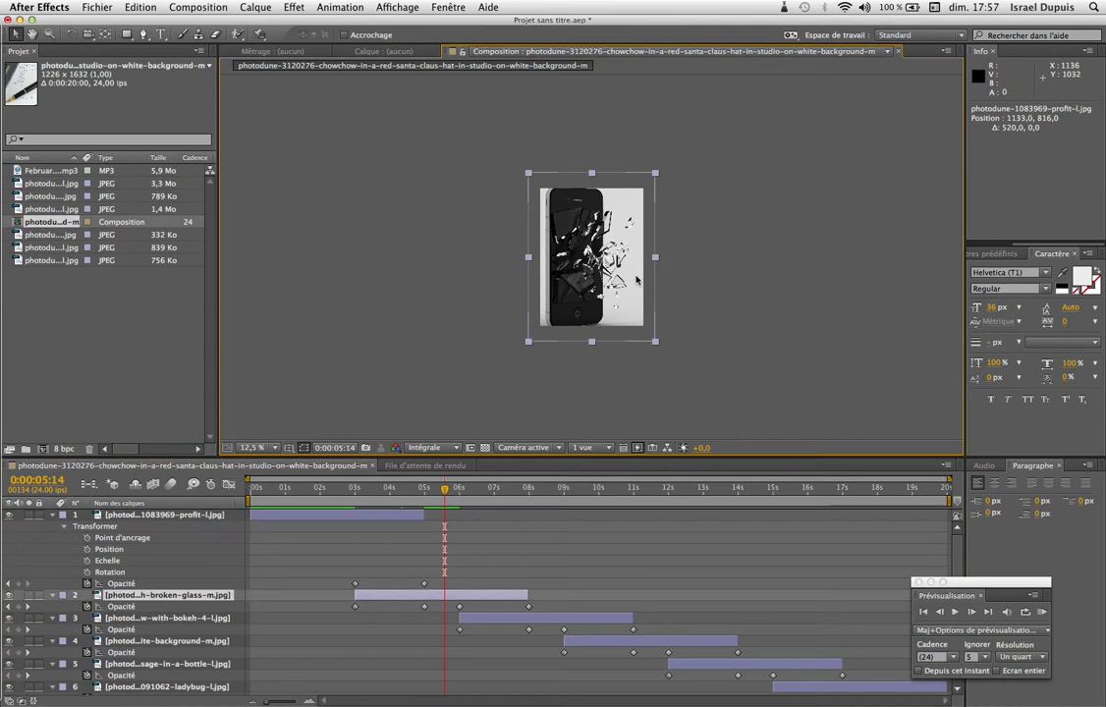
left_click(539, 337)
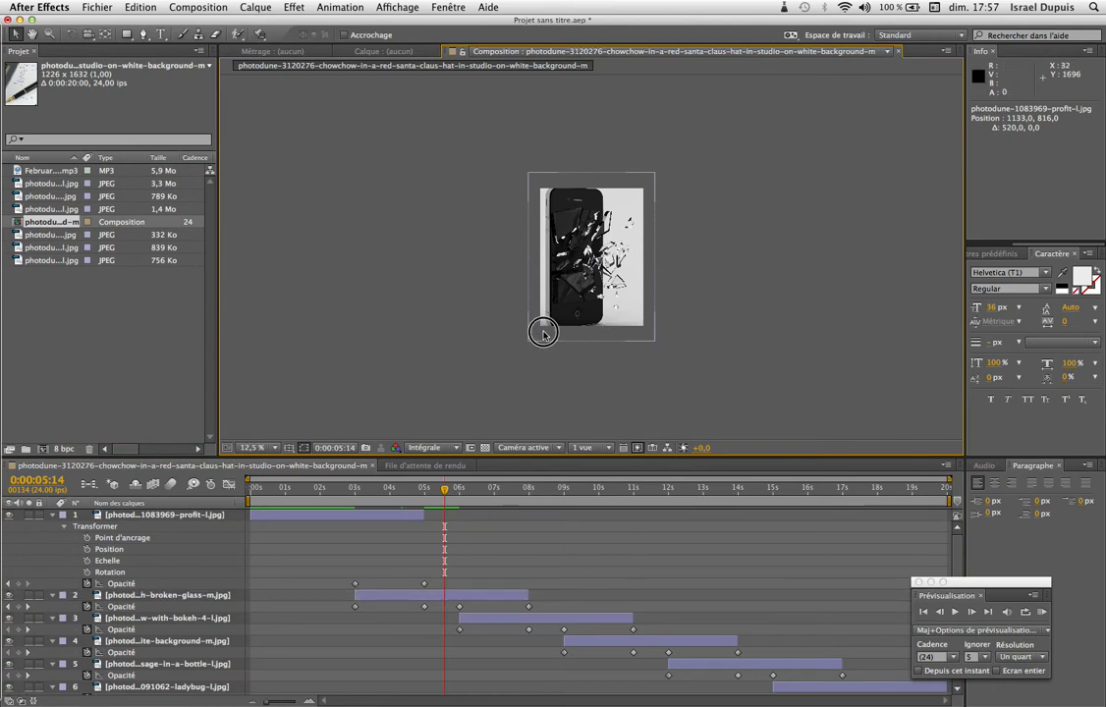
left_click(530, 344)
double_click(543, 334)
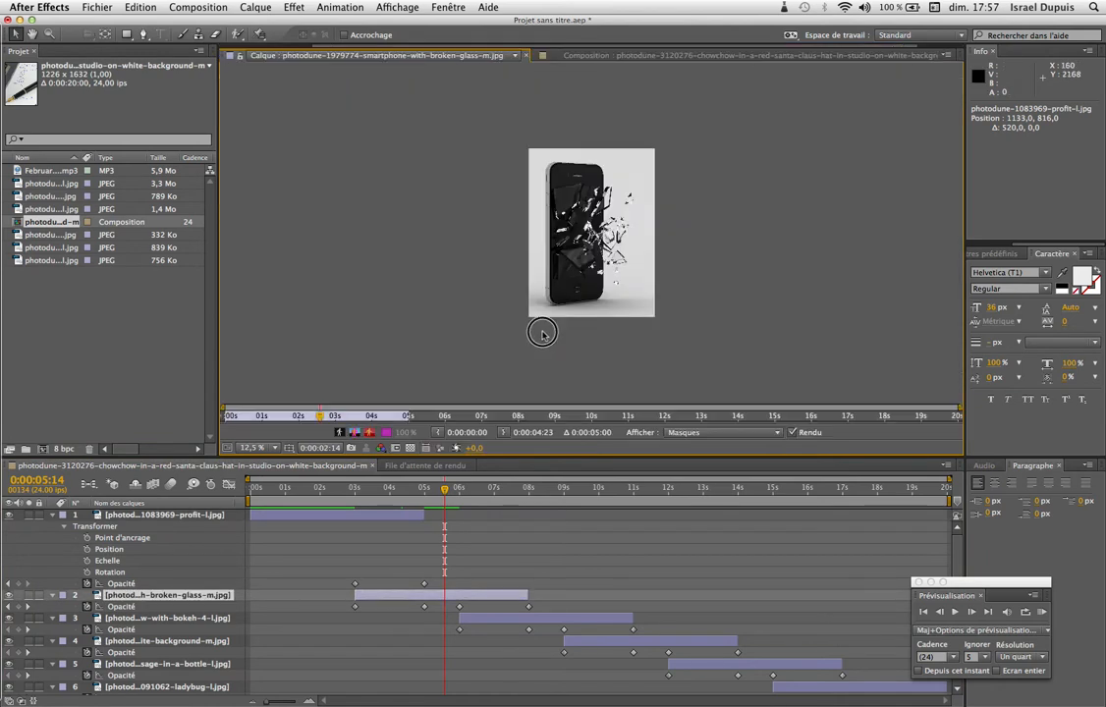
left_click(604, 55)
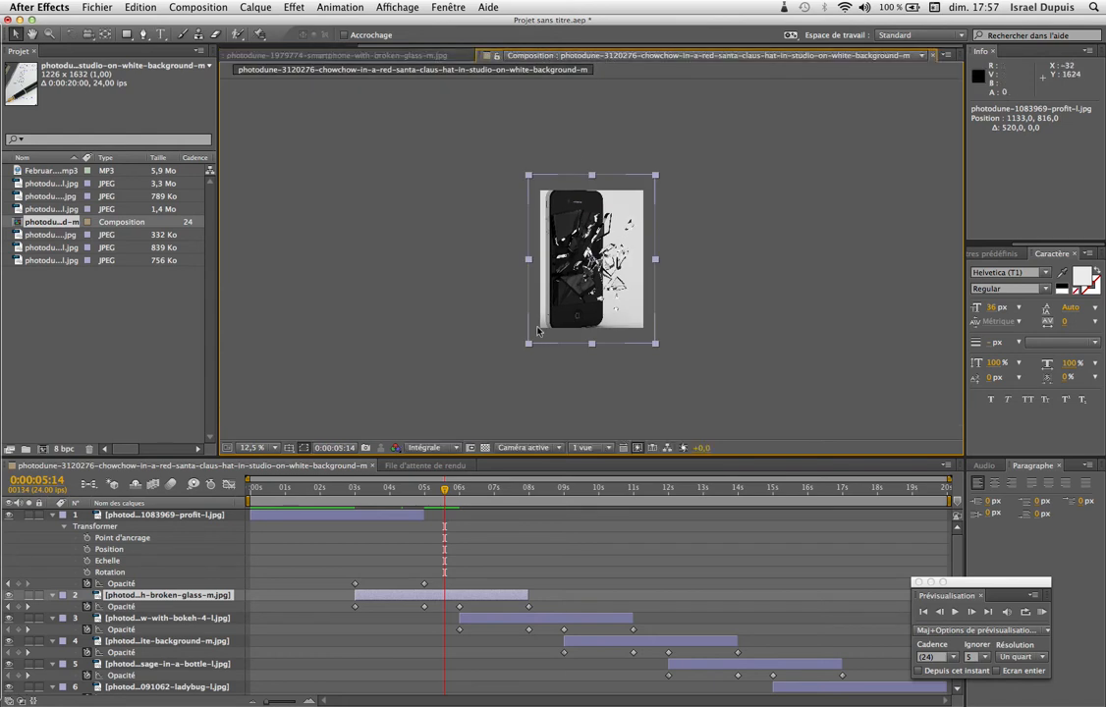
left_click(535, 342)
double_click(536, 343)
left_click(664, 55)
left_click_drag(519, 165, 537, 184)
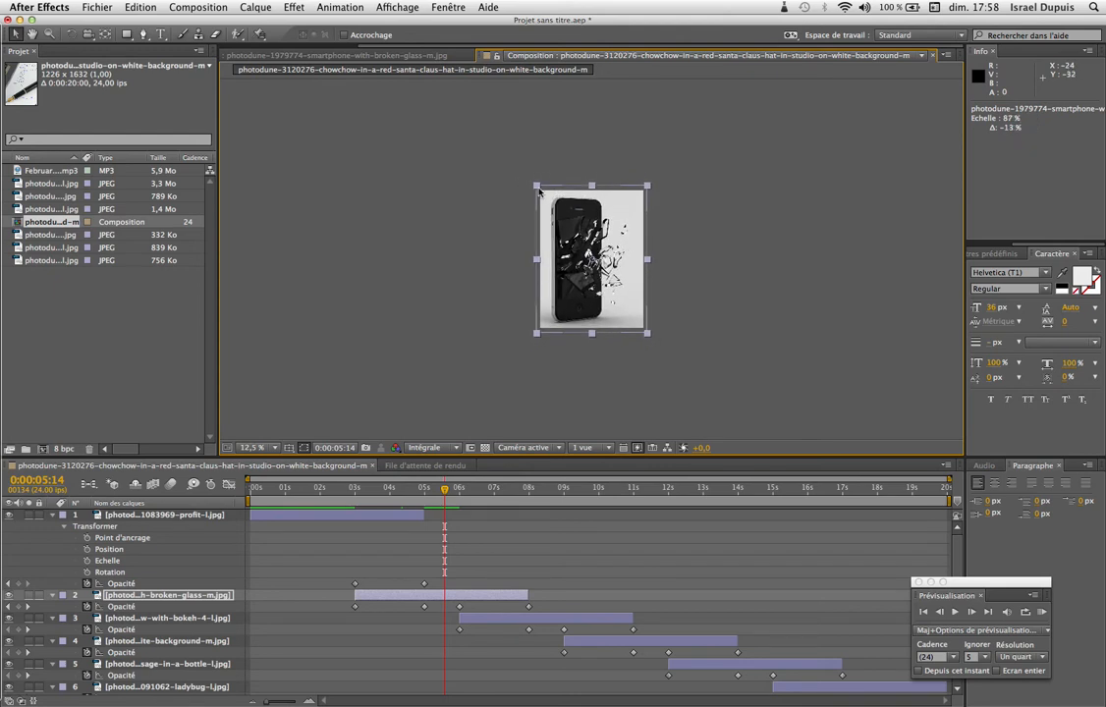
At 0:00:08:13, scale the morning-dew image down to 83%
left_click_drag(445, 493, 547, 491)
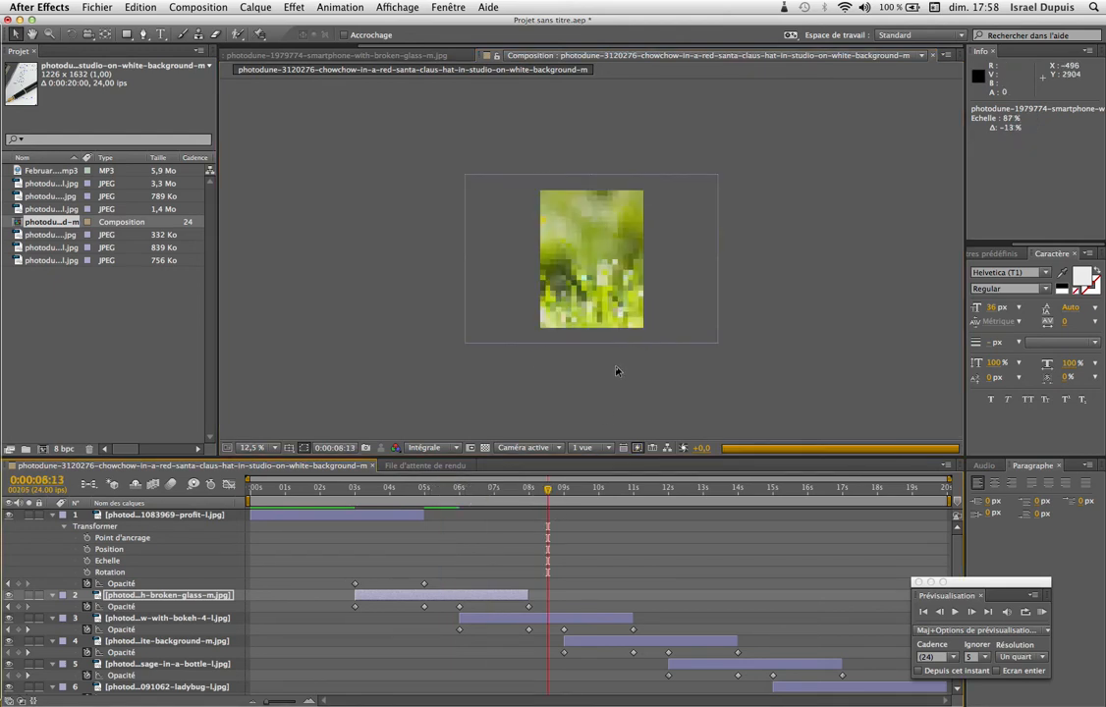
left_click(711, 338)
left_click_drag(716, 345, 698, 330)
Go to 0:00:17:10 and check how the ladybug image covers the composition frame
left_click_drag(548, 491, 859, 503)
left_click(691, 321)
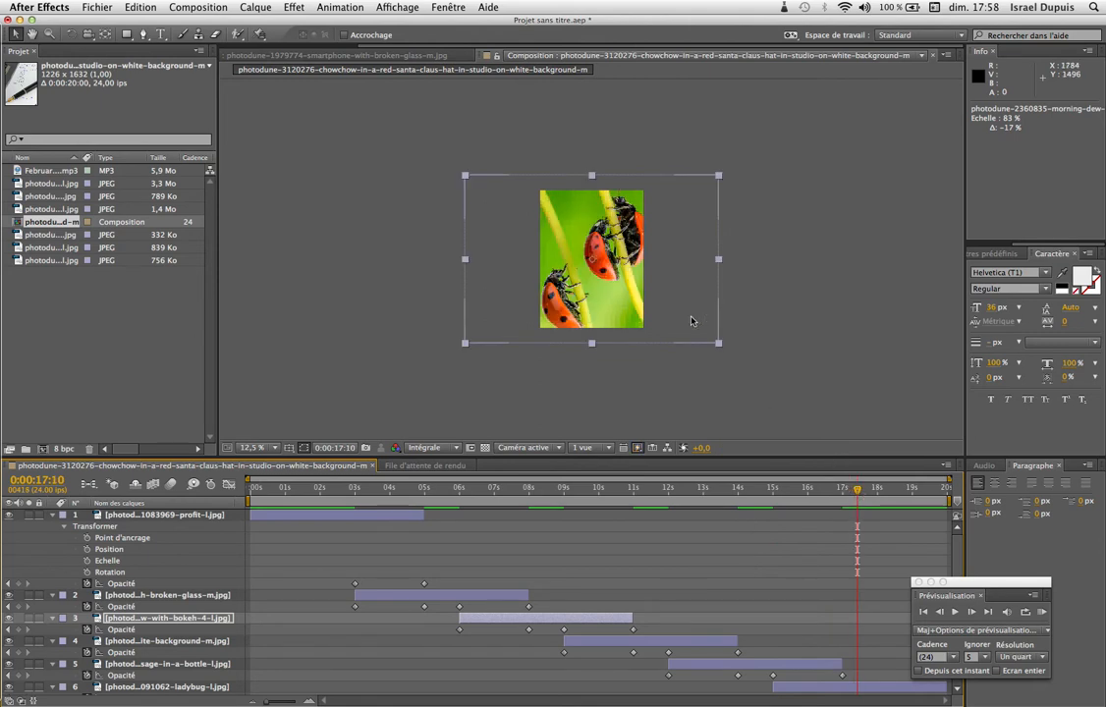
left_click(723, 349)
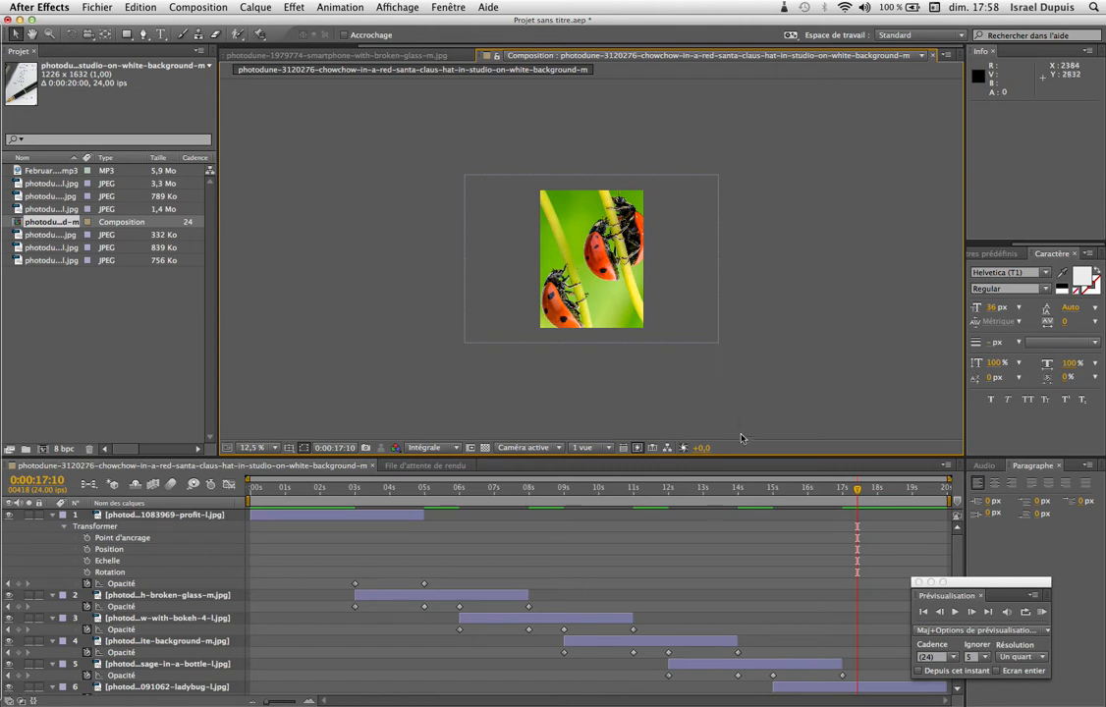
Near 0:00:06, draw a region of interest over the broken-glass smartphone image and extend it toward the frame's left, bottom and top edges
left_click_drag(857, 491, 459, 528)
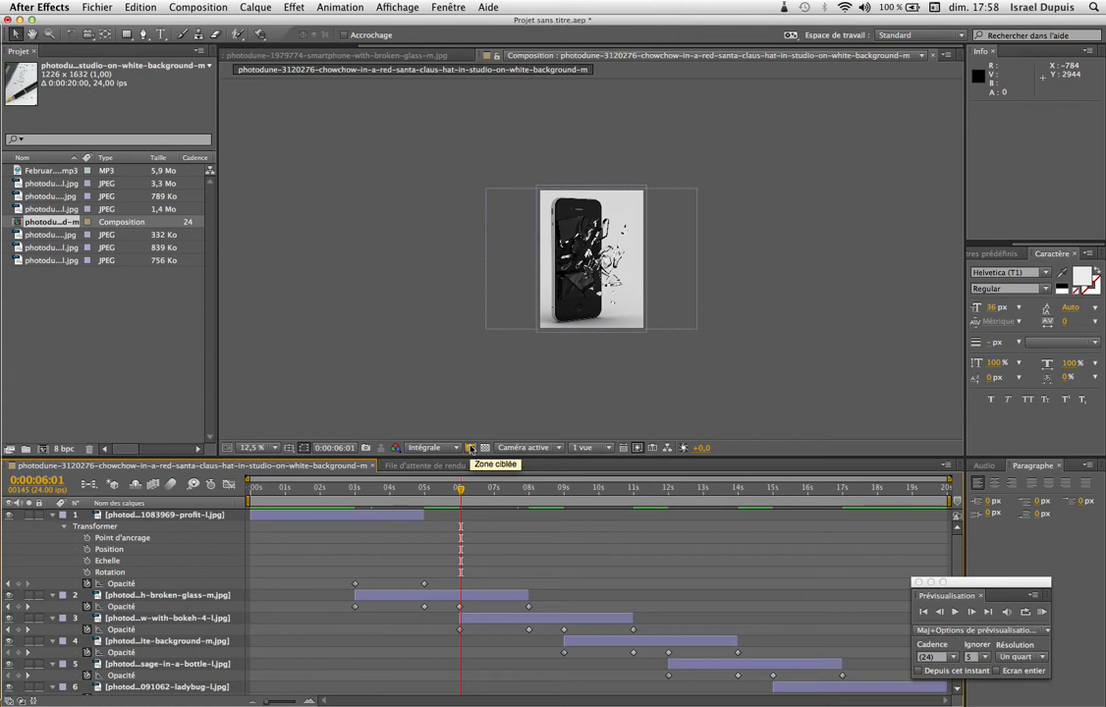
left_click(472, 449)
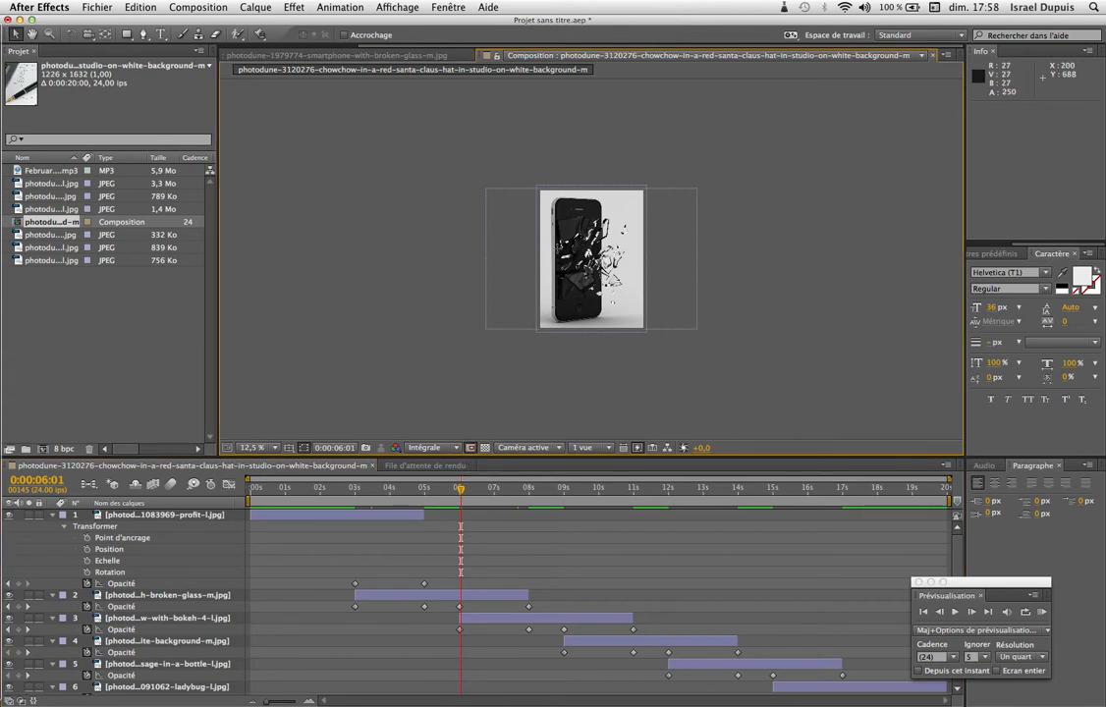
left_click(606, 237)
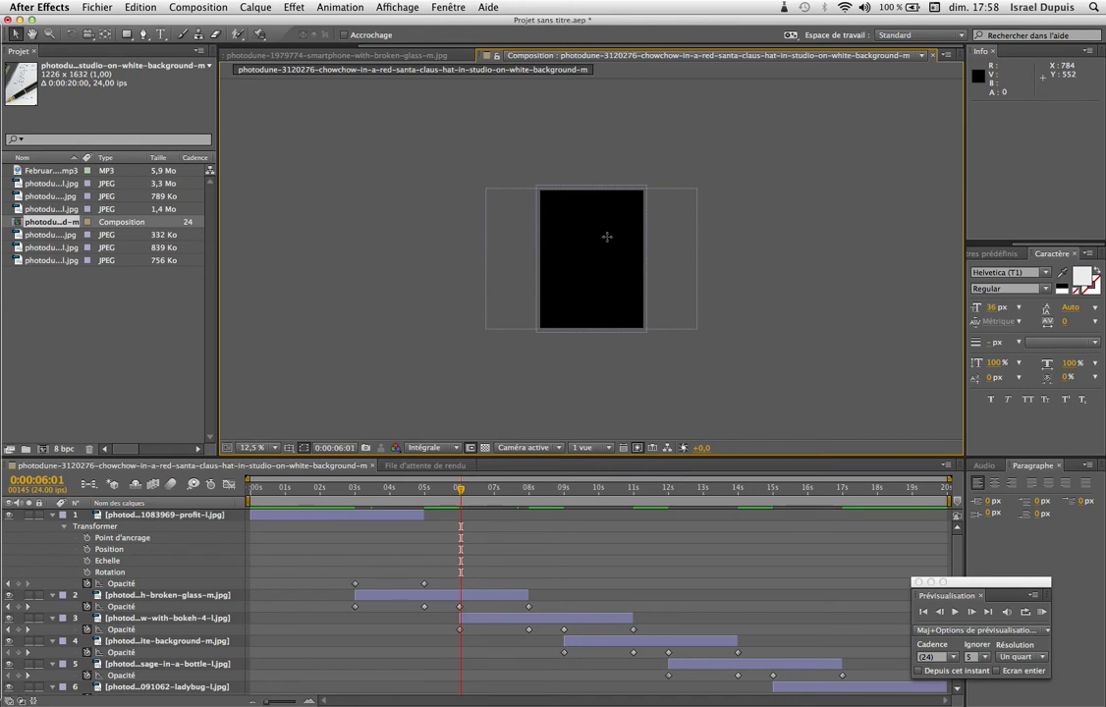
left_click_drag(563, 210, 625, 322)
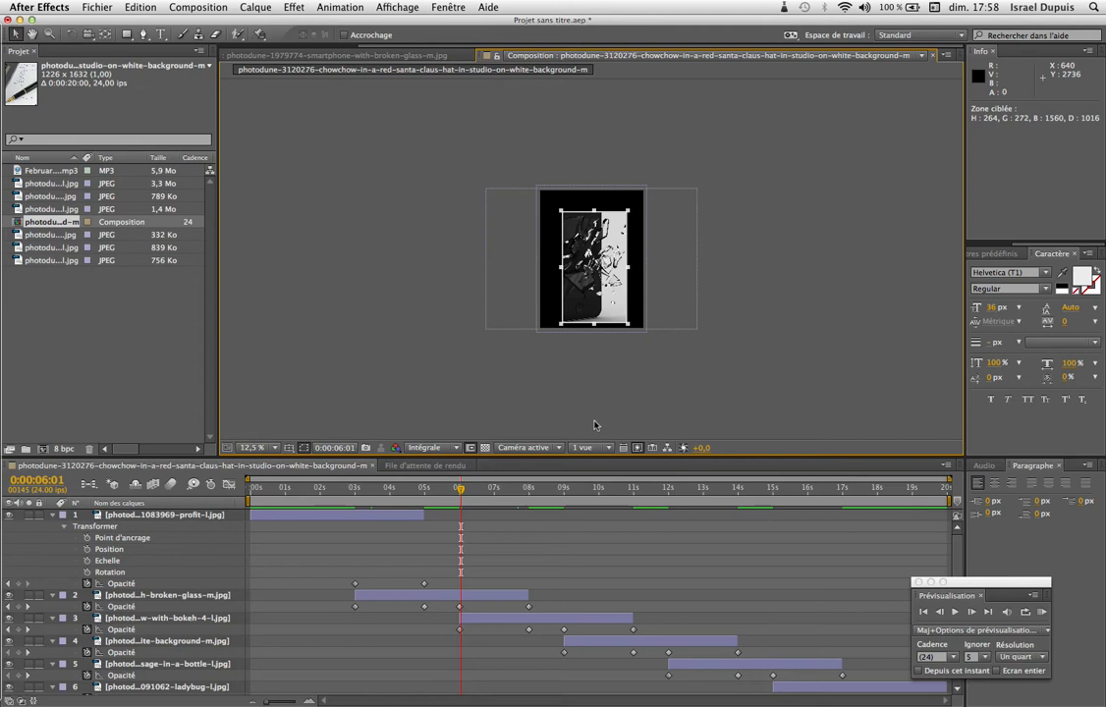
mouse_move(460, 492)
left_mouse_down()
mouse_move(733, 504)
mouse_move(361, 504)
mouse_move(743, 527)
mouse_move(713, 513)
mouse_move(458, 506)
left_mouse_up()
left_click_drag(565, 329, 539, 327)
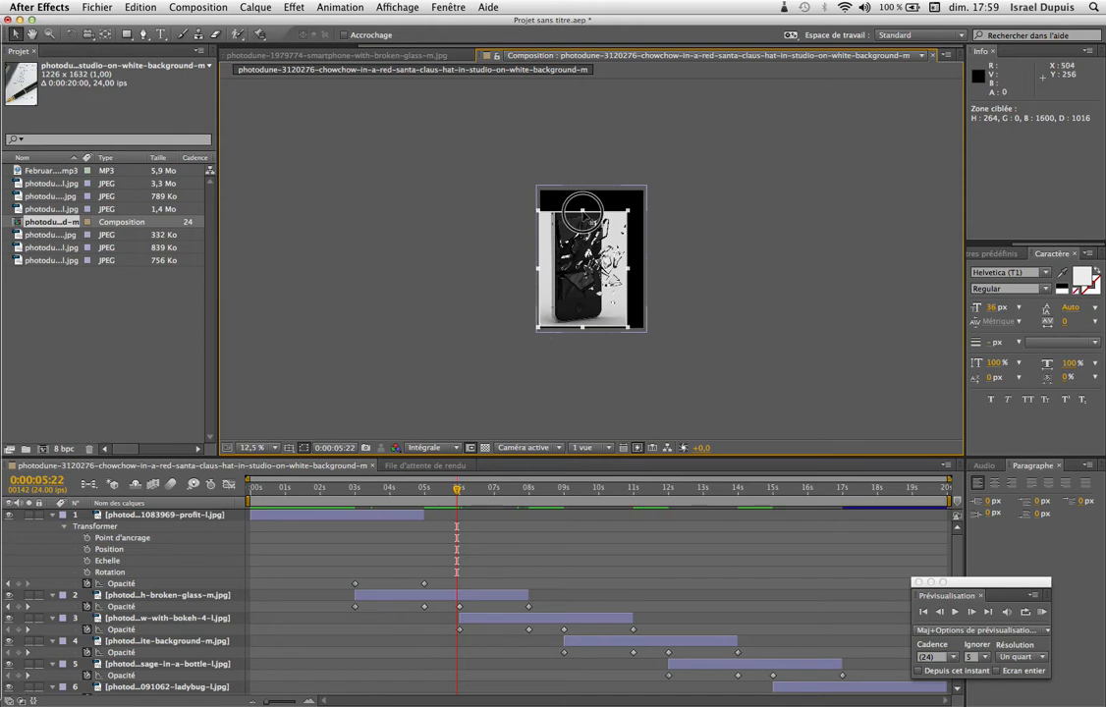
left_click_drag(583, 213, 583, 195)
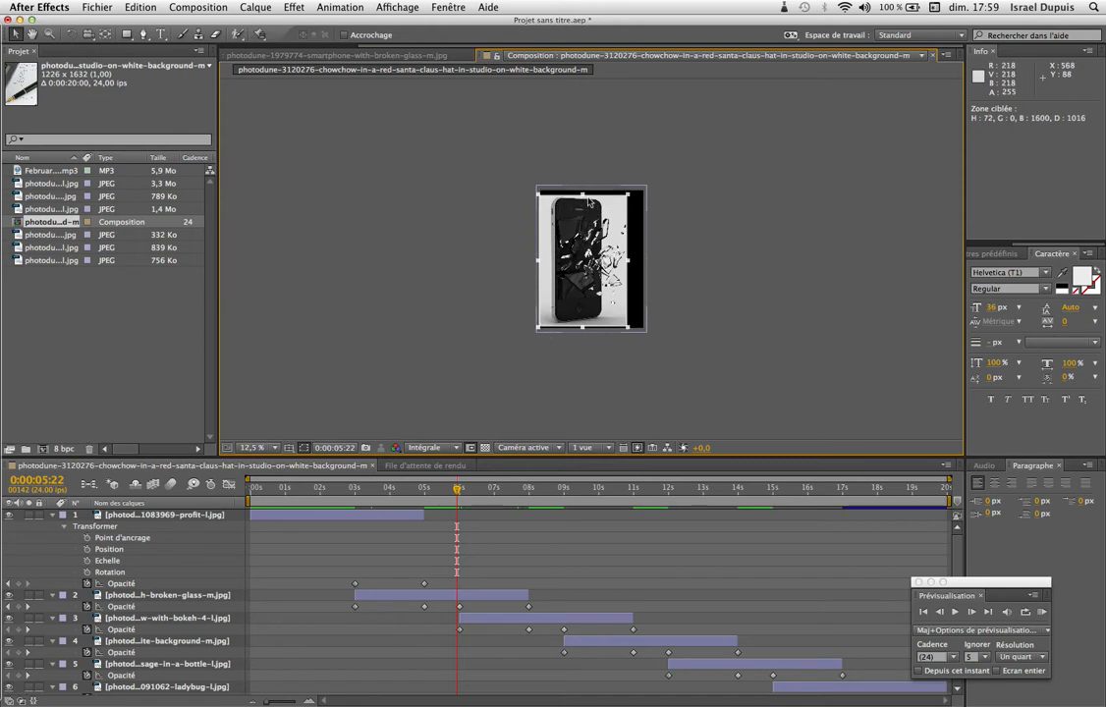
Try cropping the composition to the region of interest, check another image at 0:00:15:14, and undo the crop
left_click(210, 8)
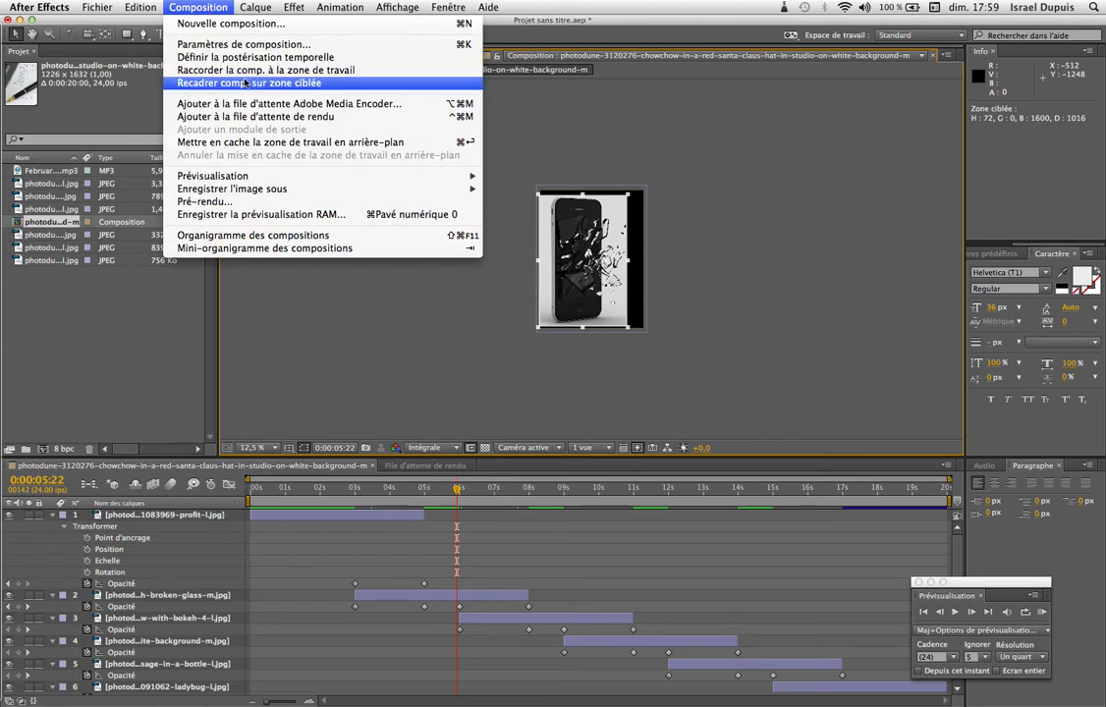
left_click(330, 84)
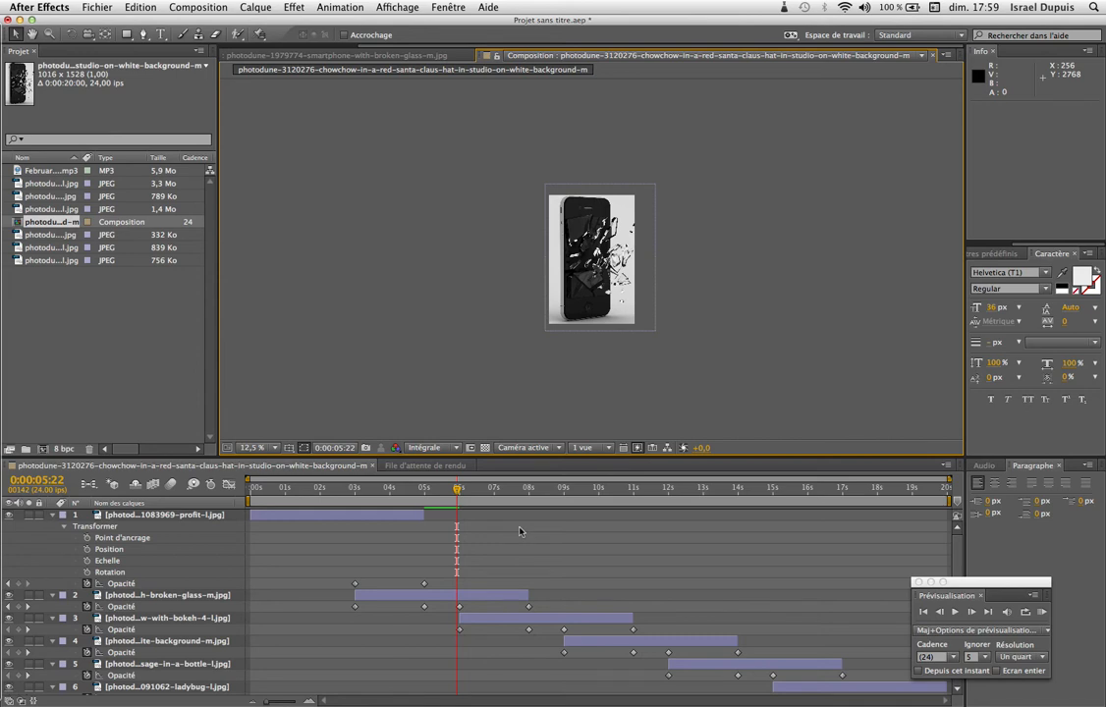
left_click(457, 489)
left_click_drag(457, 490, 794, 532)
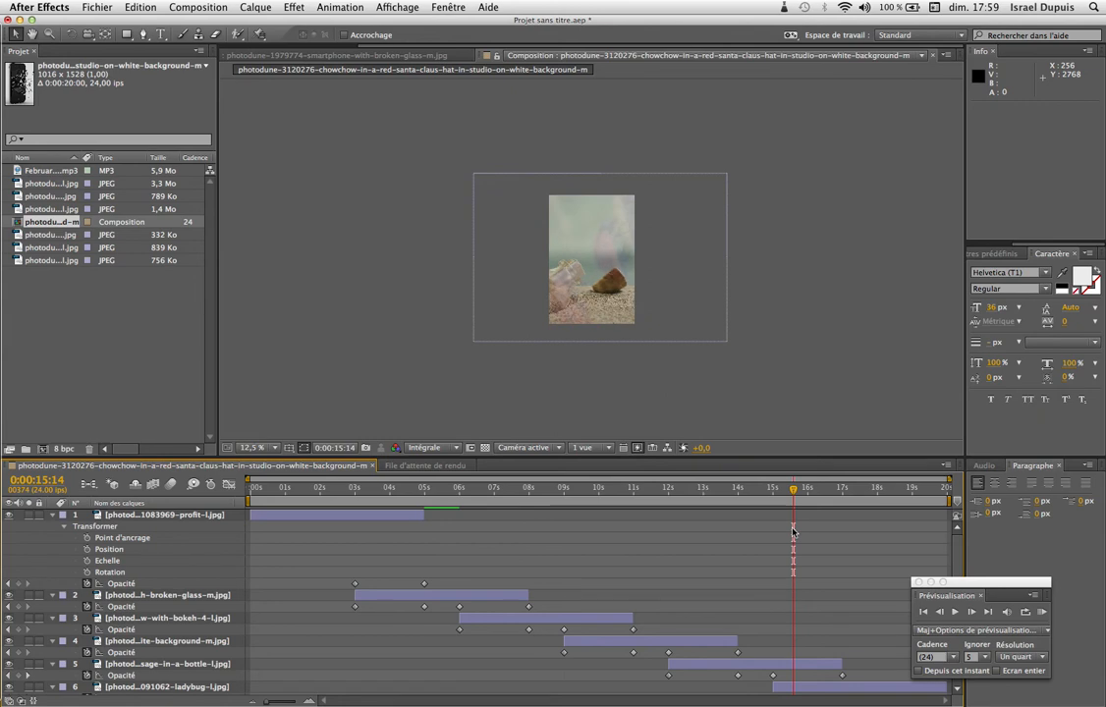
key("super+z")
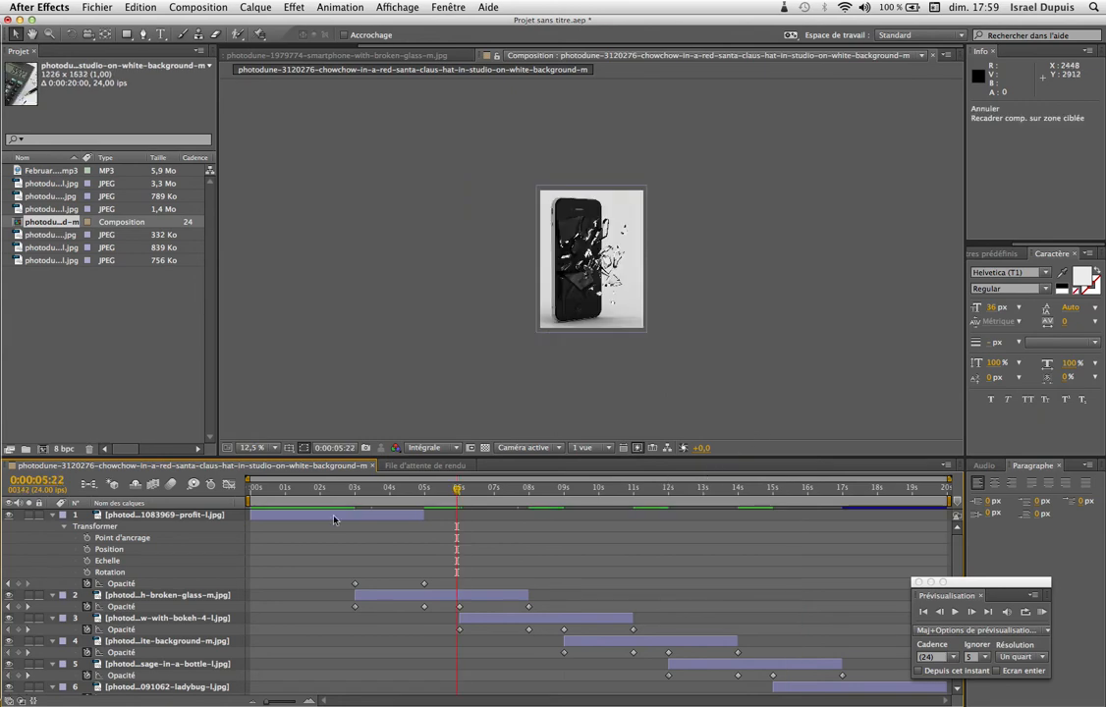
Collapse the properties of all six image layers and add February shadow.mp3 as a layer beneath them
left_click(53, 515)
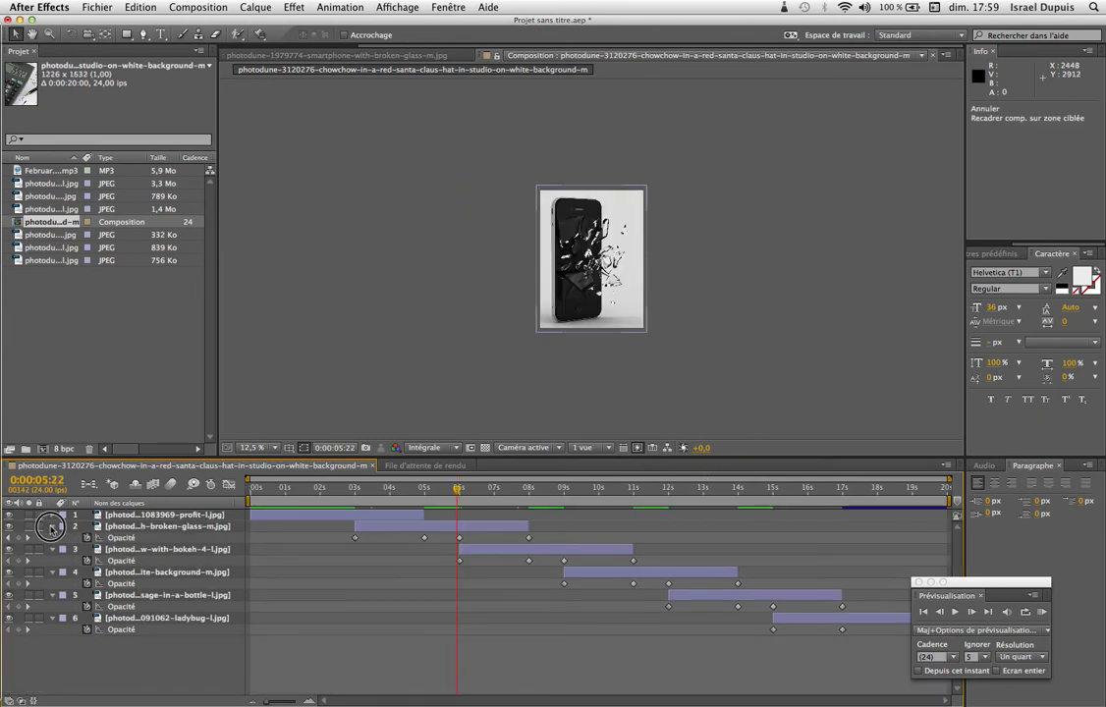
left_click(52, 526)
left_click(52, 538)
left_click(52, 549)
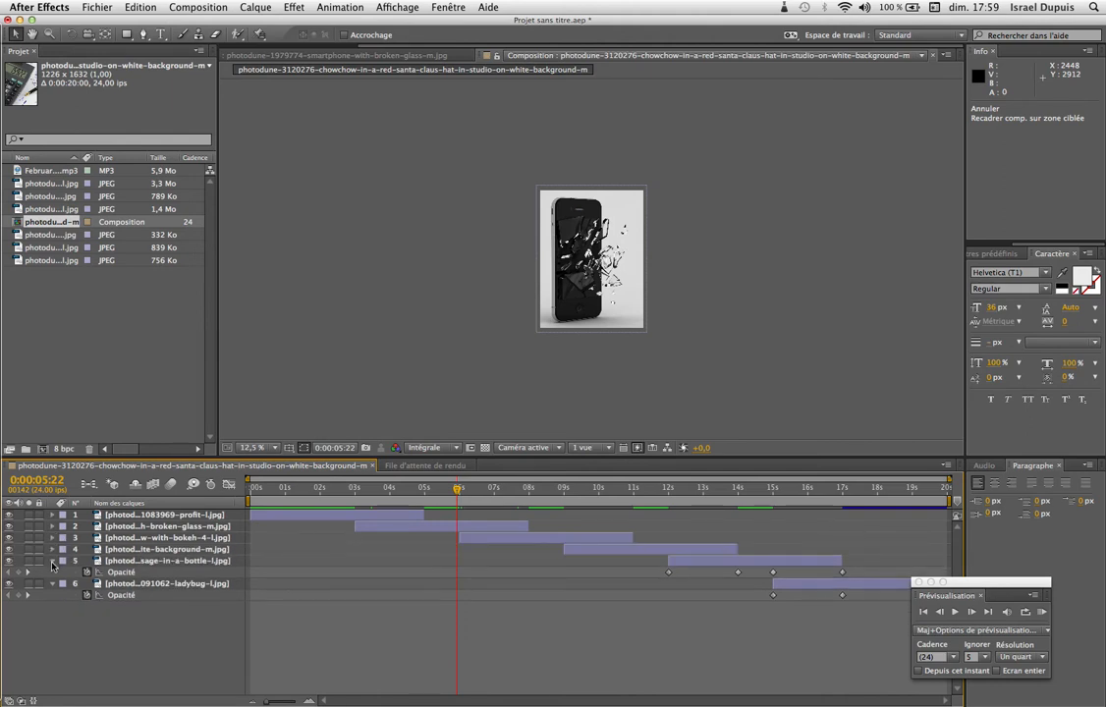
left_click(52, 561)
left_click(52, 573)
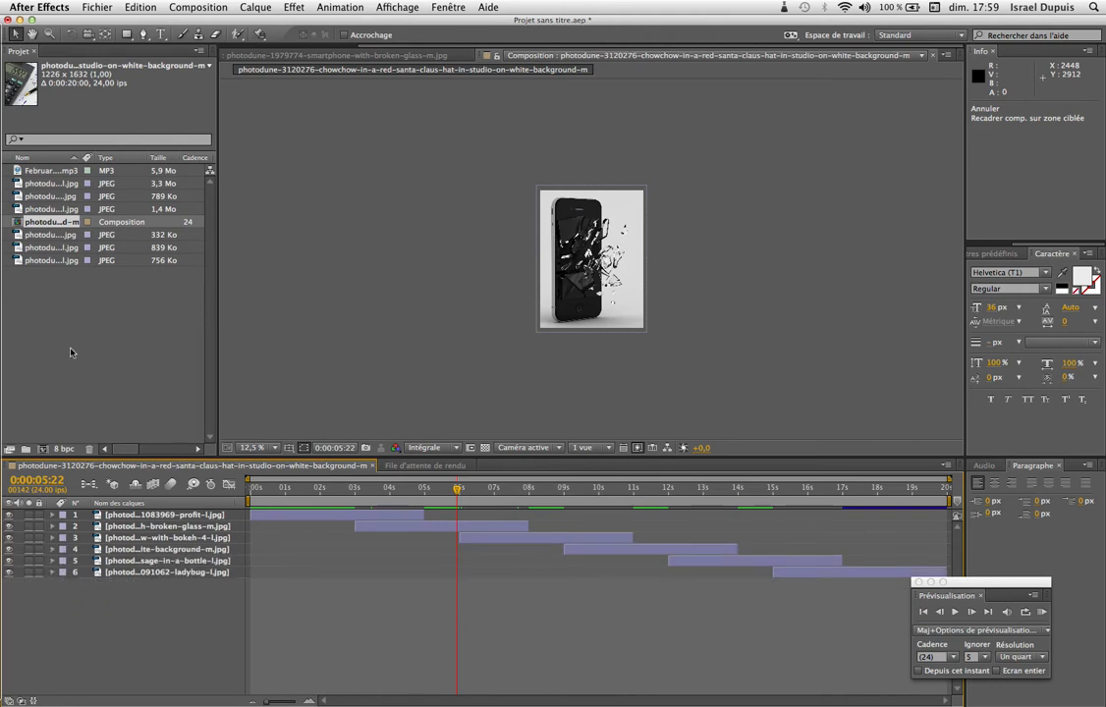
left_click(38, 171)
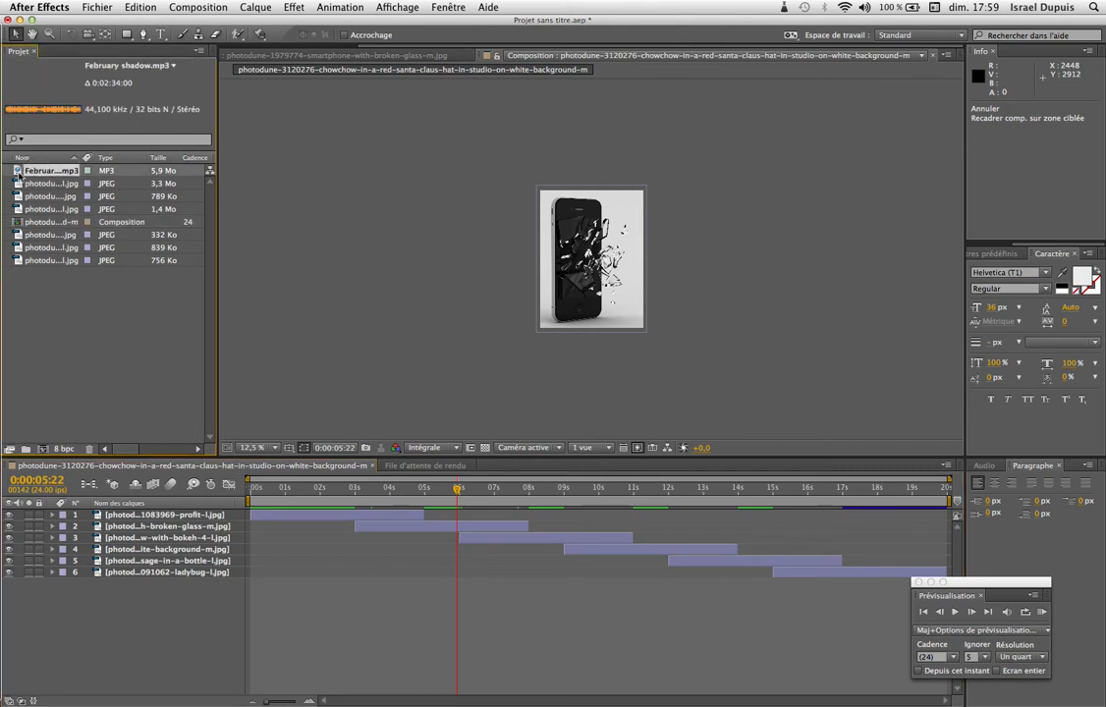
left_click_drag(18, 175, 106, 587)
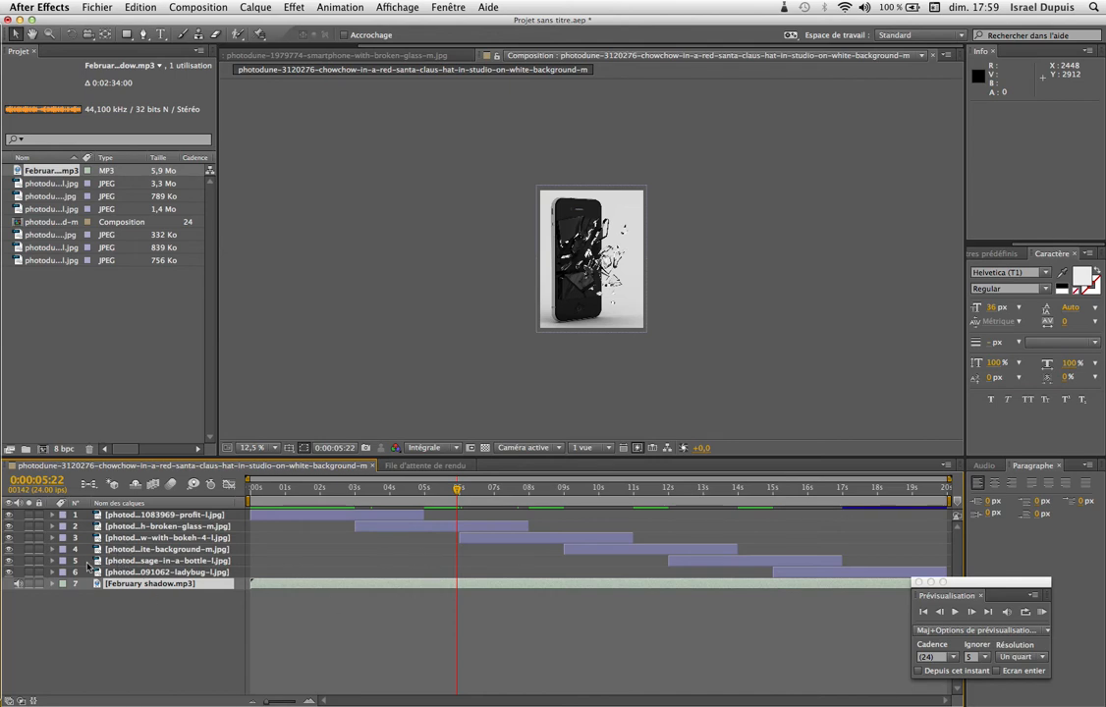
Examine the audio levels property and waveform of the February shadow.mp3 layer, and collapse its Audio group
left_click(52, 585)
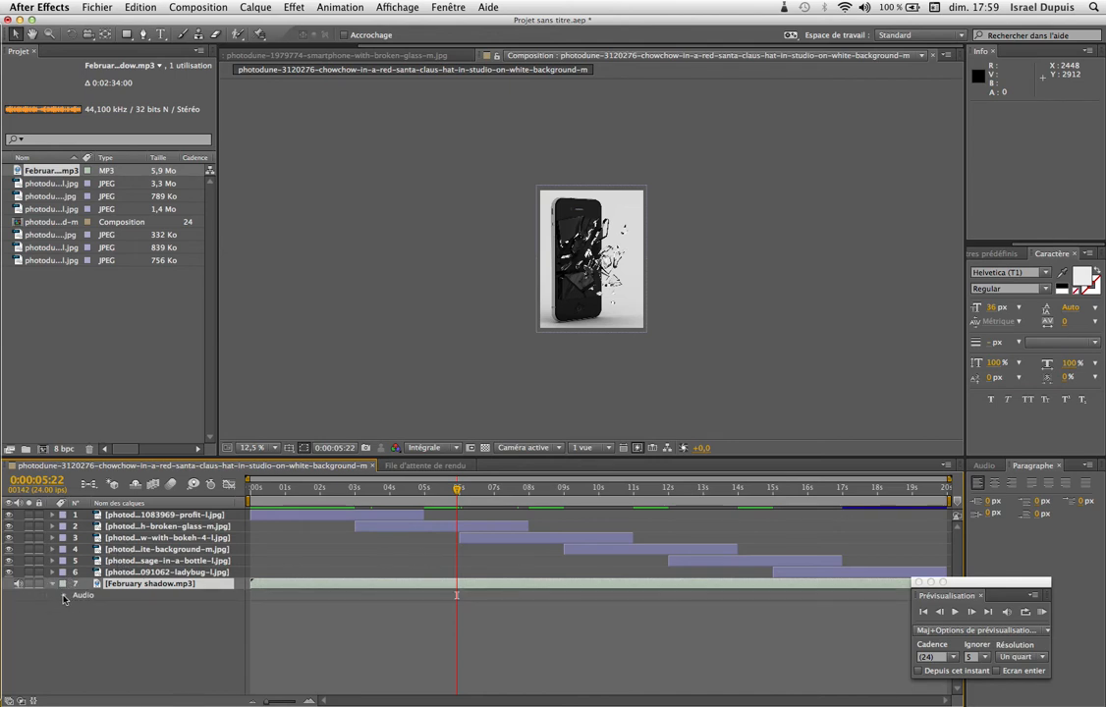
left_click(64, 596)
left_click(114, 608)
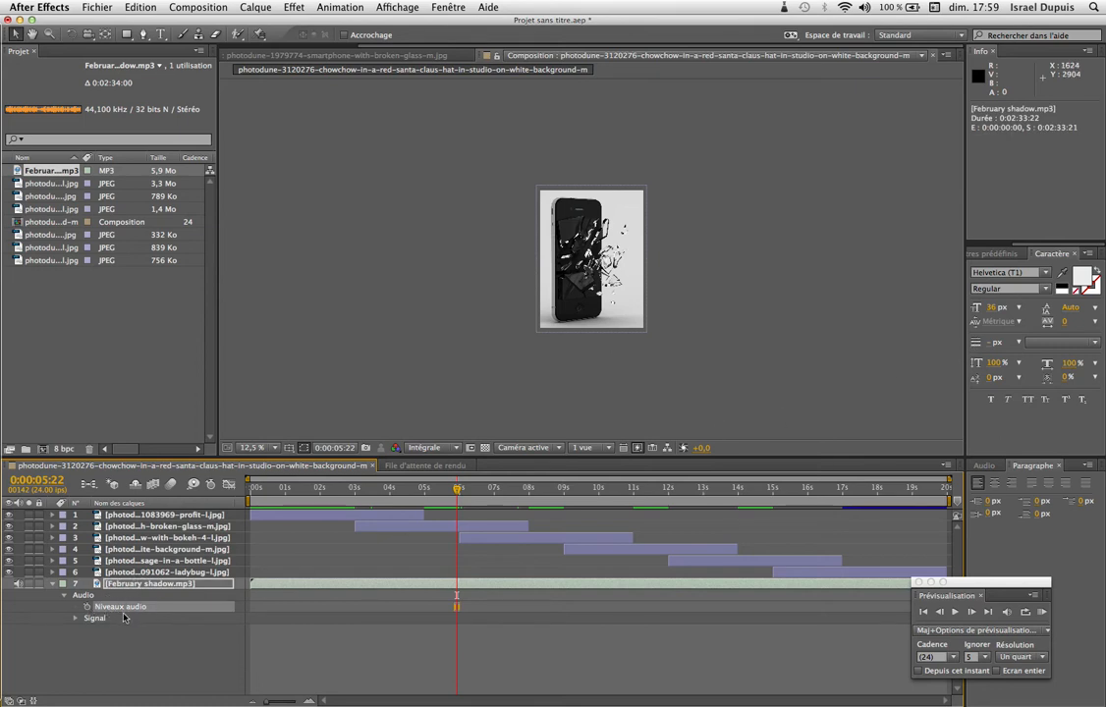
left_click(77, 620)
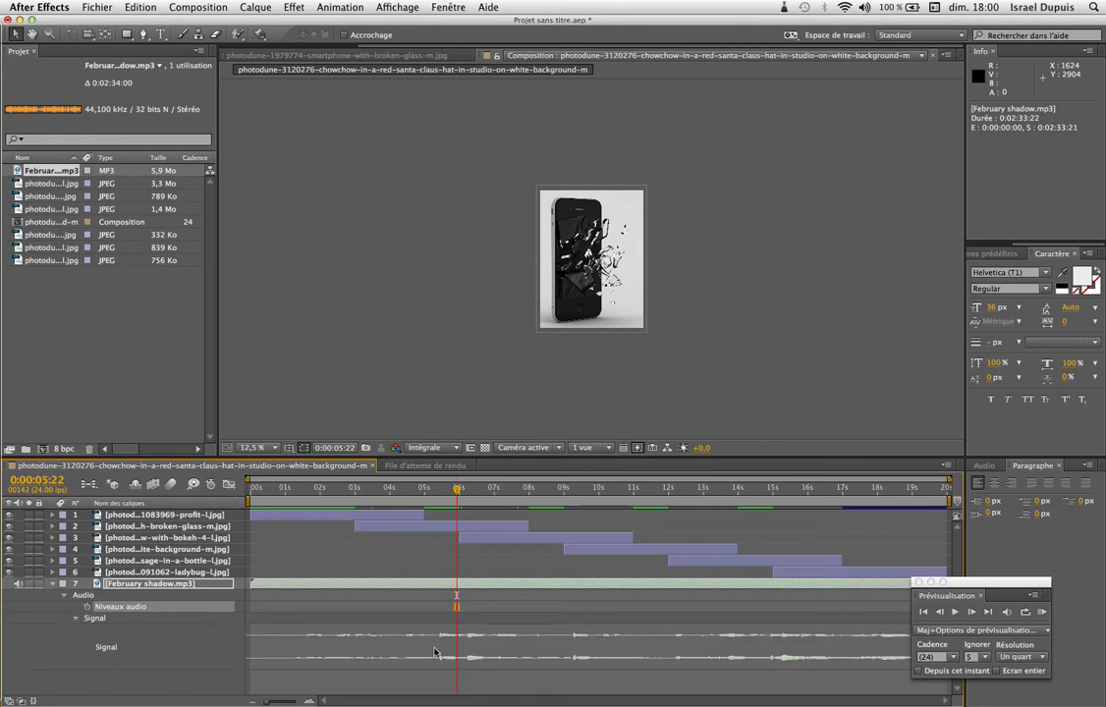
left_click(74, 620)
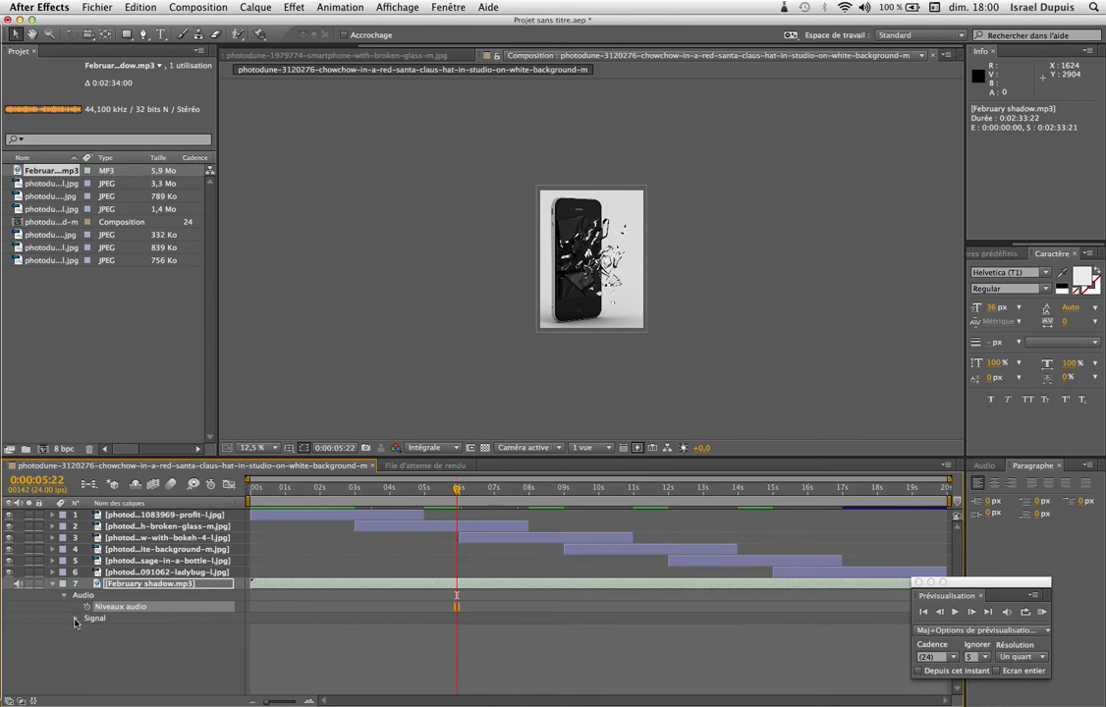
left_click(64, 597)
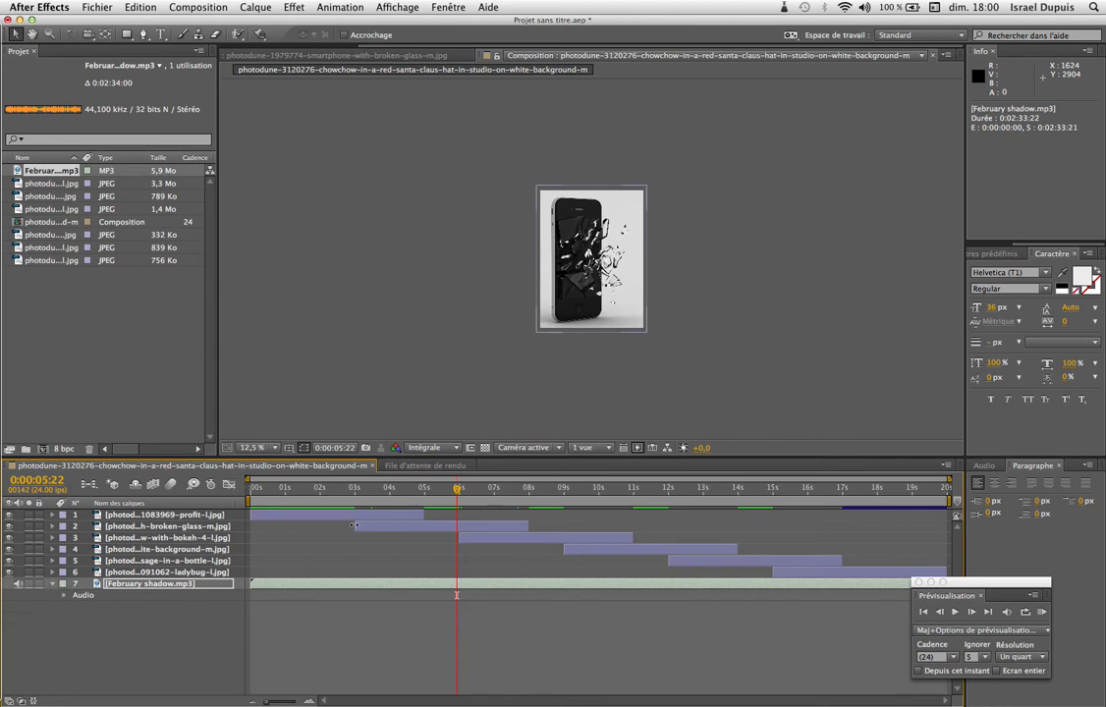
From the composition's start, open the February shadow.mp3 layer in its own viewer and play a RAM preview of the music
left_click_drag(457, 491, 252, 491)
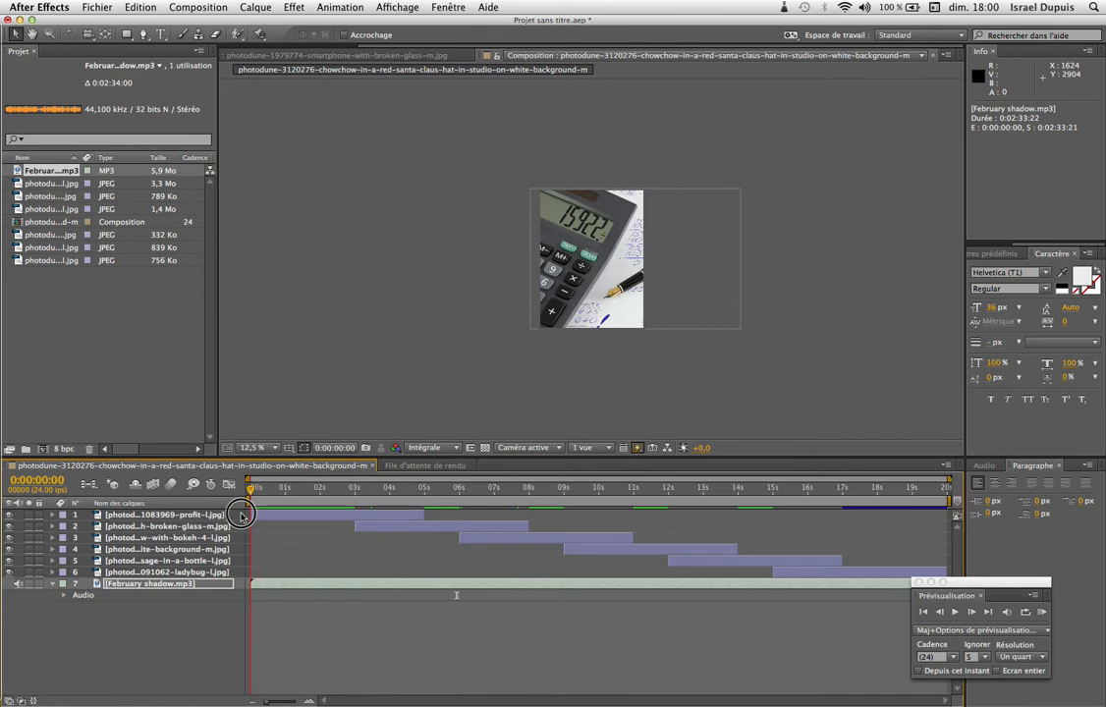
double_click(288, 586)
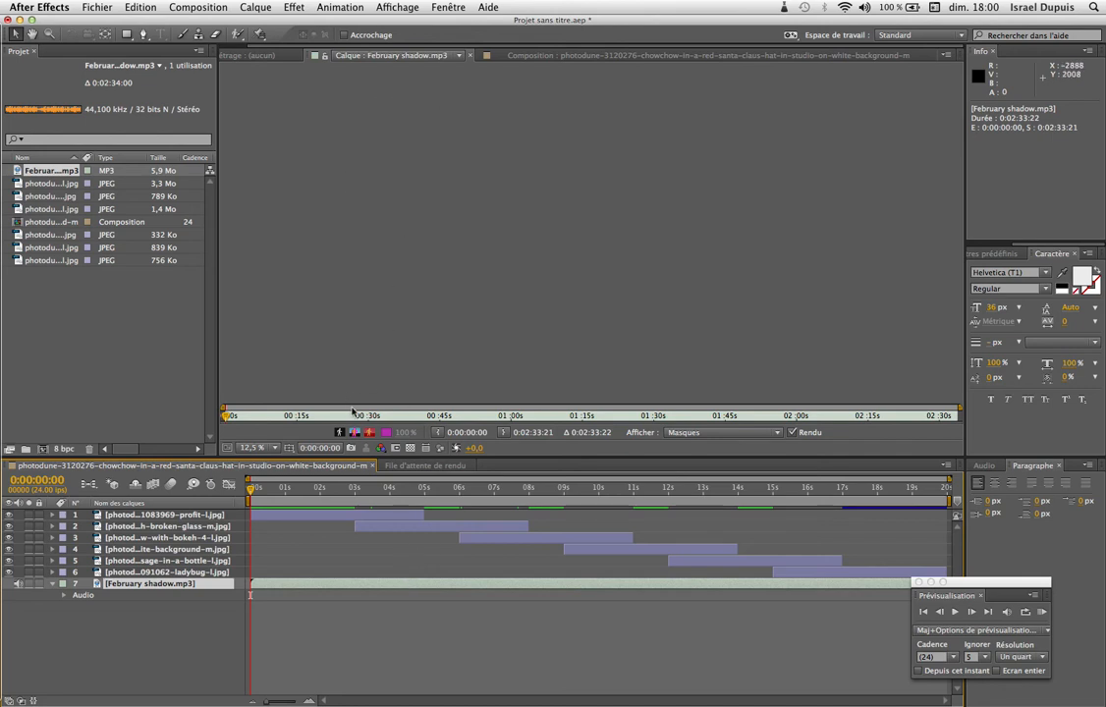
left_click(411, 57)
left_click(352, 44)
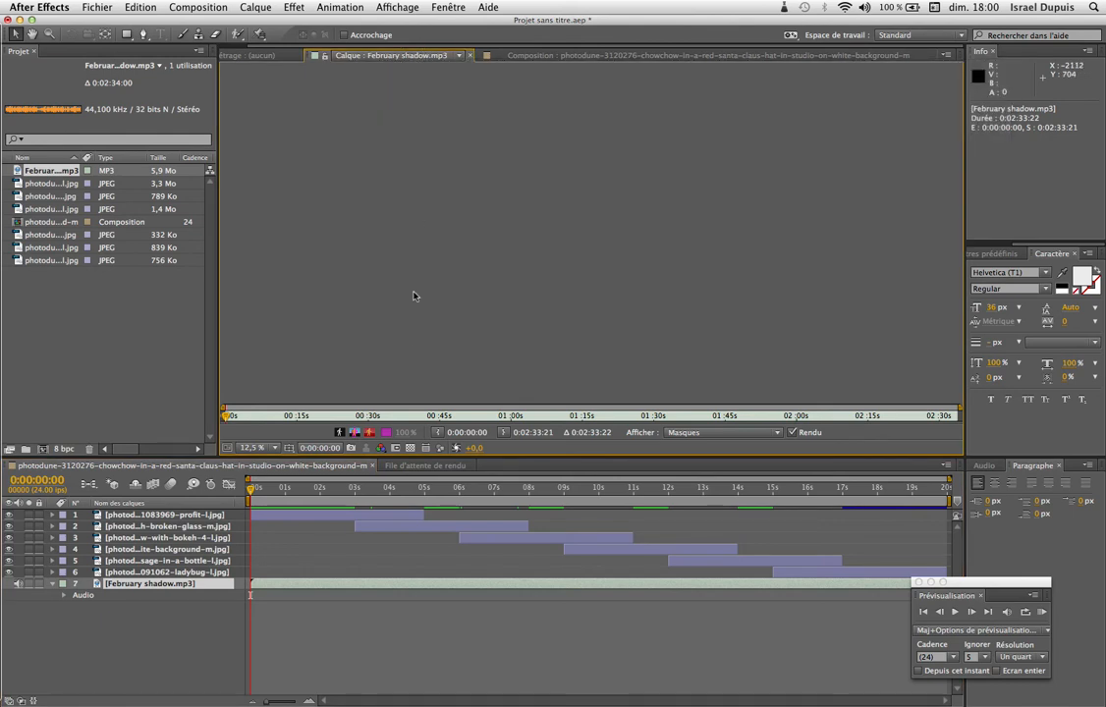
left_click(1016, 587)
left_click_drag(976, 588, 728, 242)
left_click(789, 268)
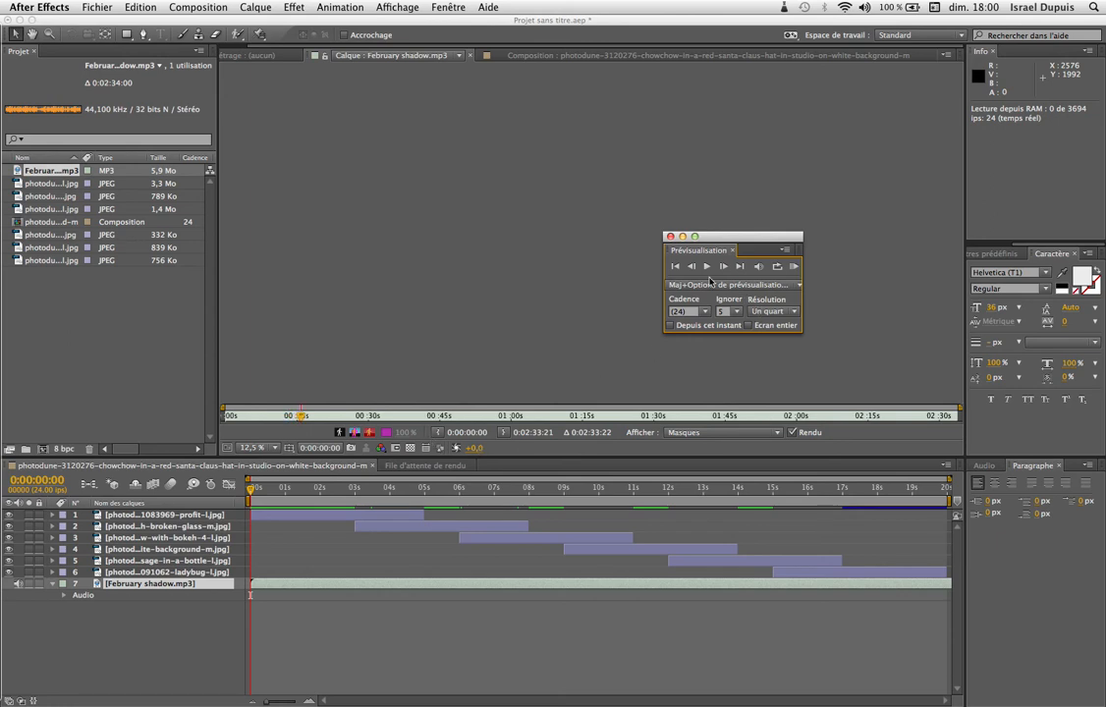
Set the in point of the February shadow.mp3 layer to 0:00:24:02
left_click(314, 416)
left_click_drag(313, 416, 316, 418)
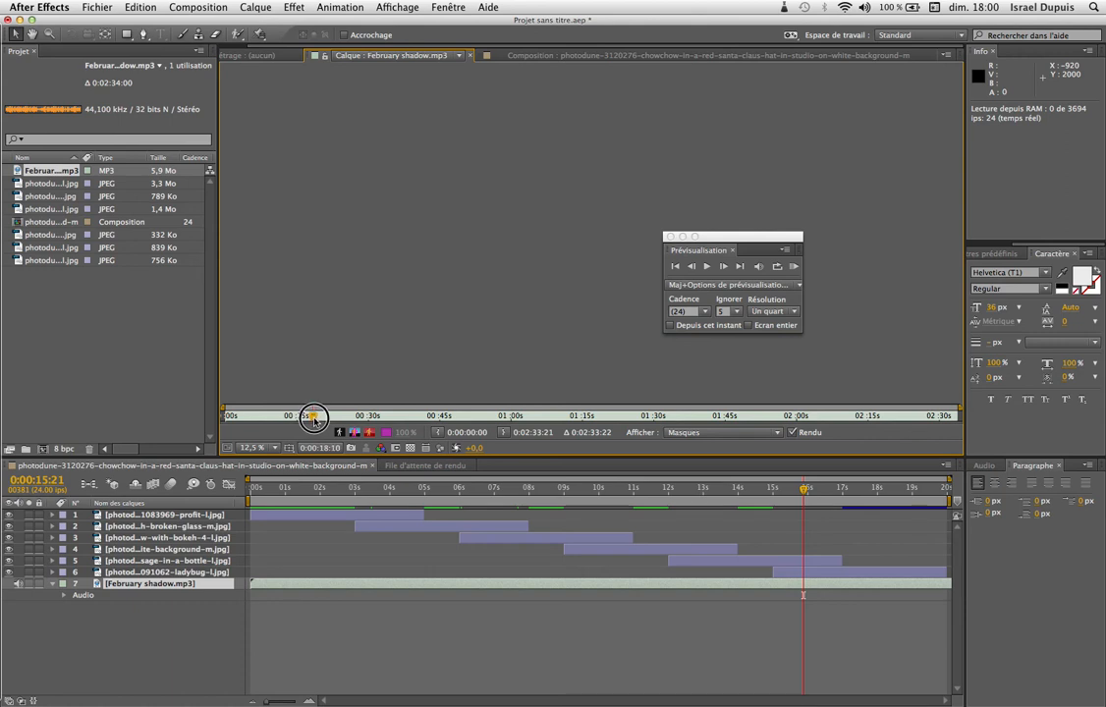
left_click_drag(314, 418, 342, 423)
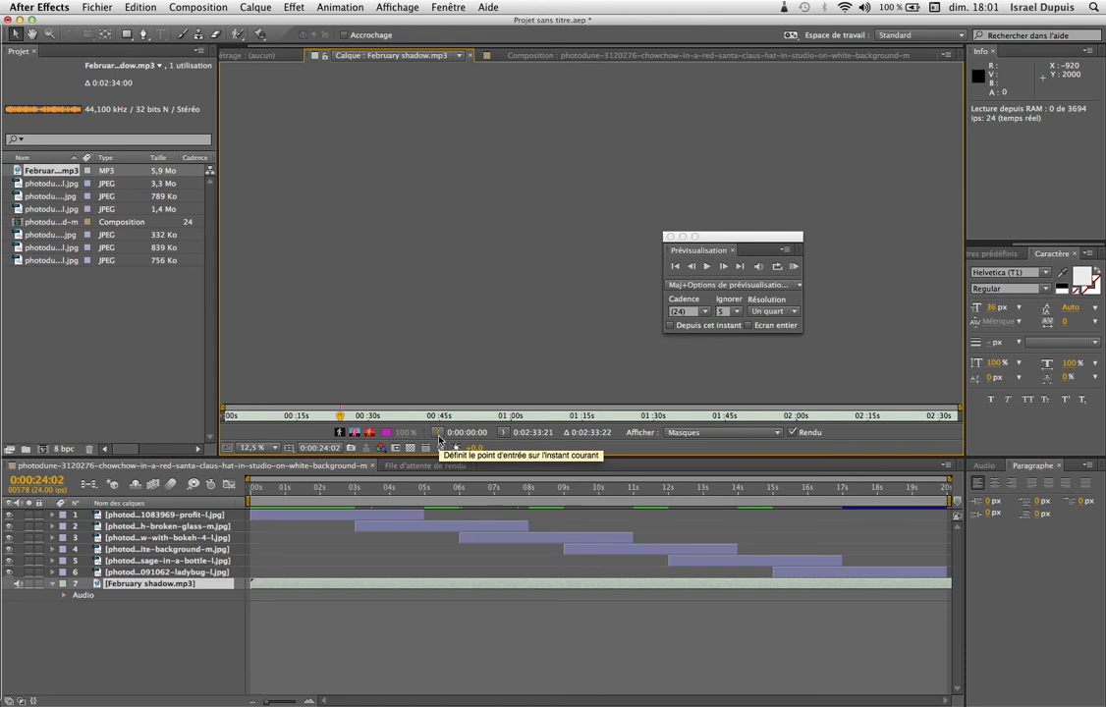
left_click(440, 438)
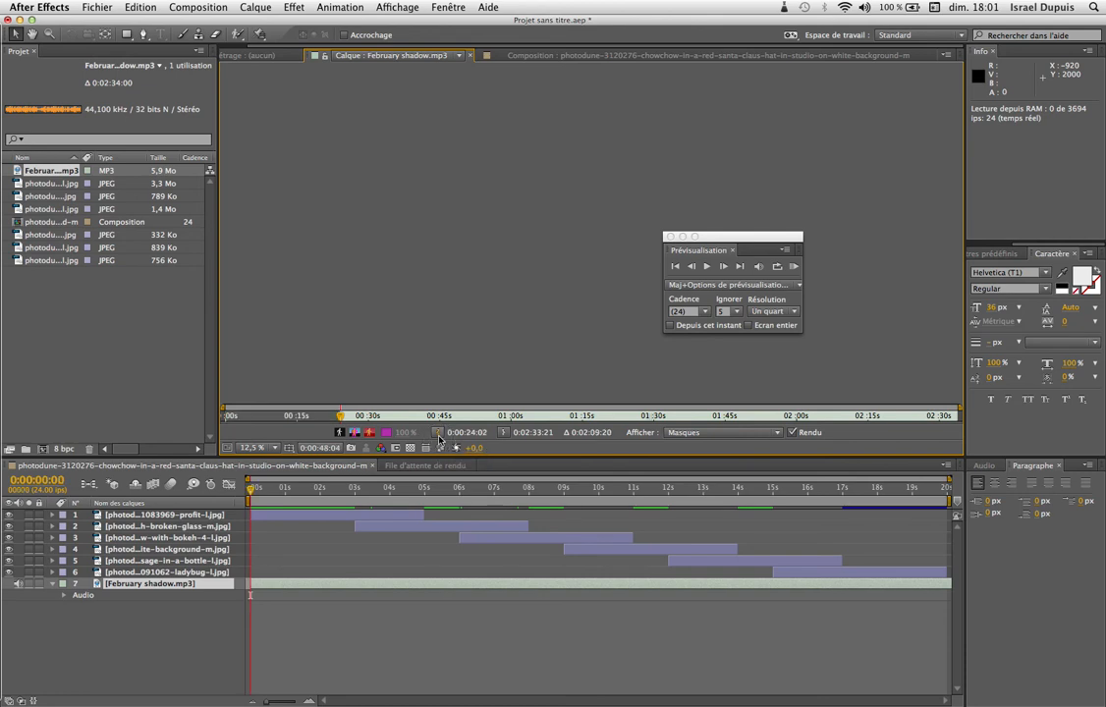
Set the out point of the February shadow.mp3 layer to 0:02:16:05
left_click(334, 412)
left_click_drag(335, 412, 873, 423)
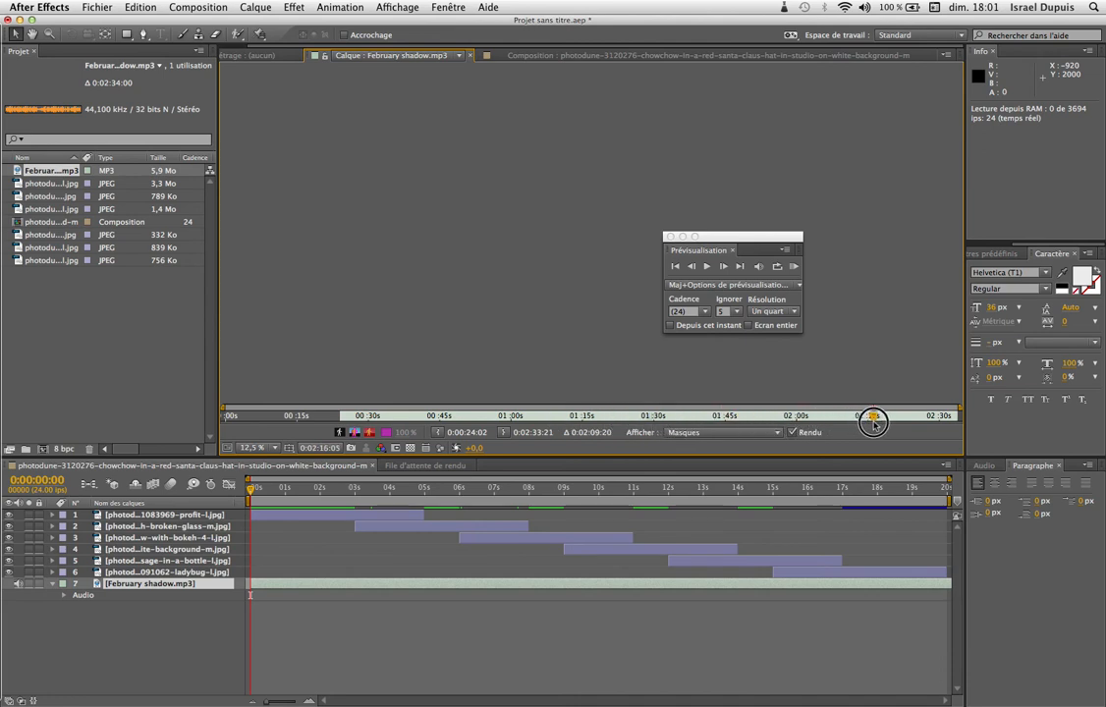
left_click(504, 433)
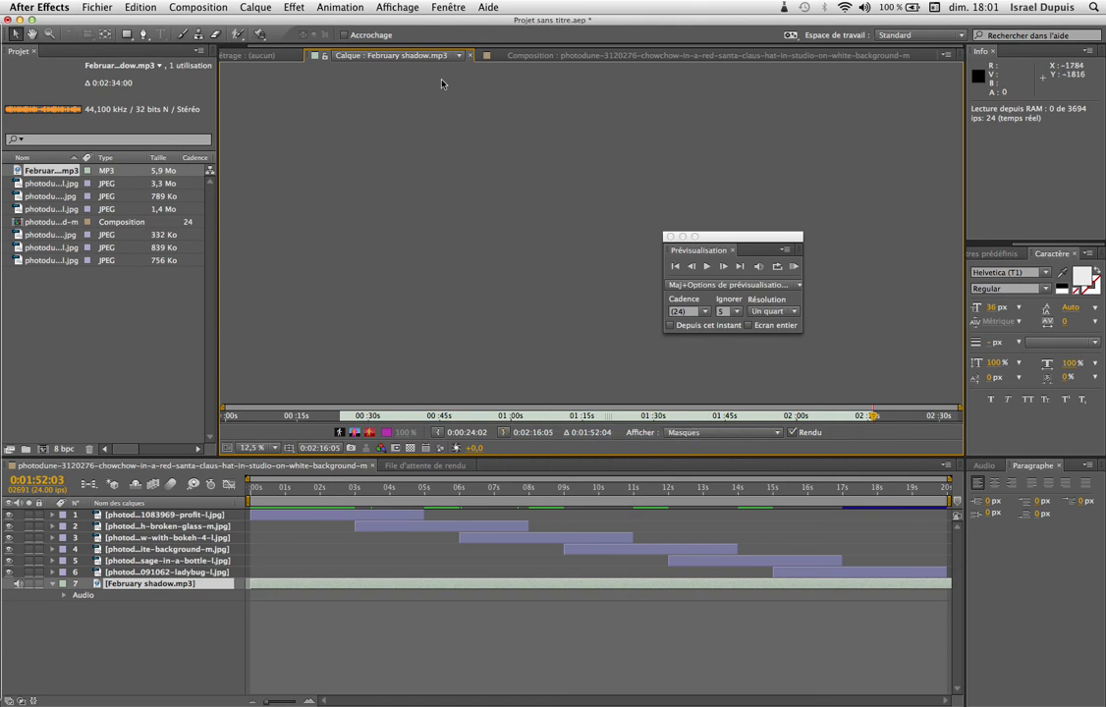
Return to the composition view, go back to 0:00:00:00, move the Preview palette clear of the image and start a RAM preview
left_click(581, 56)
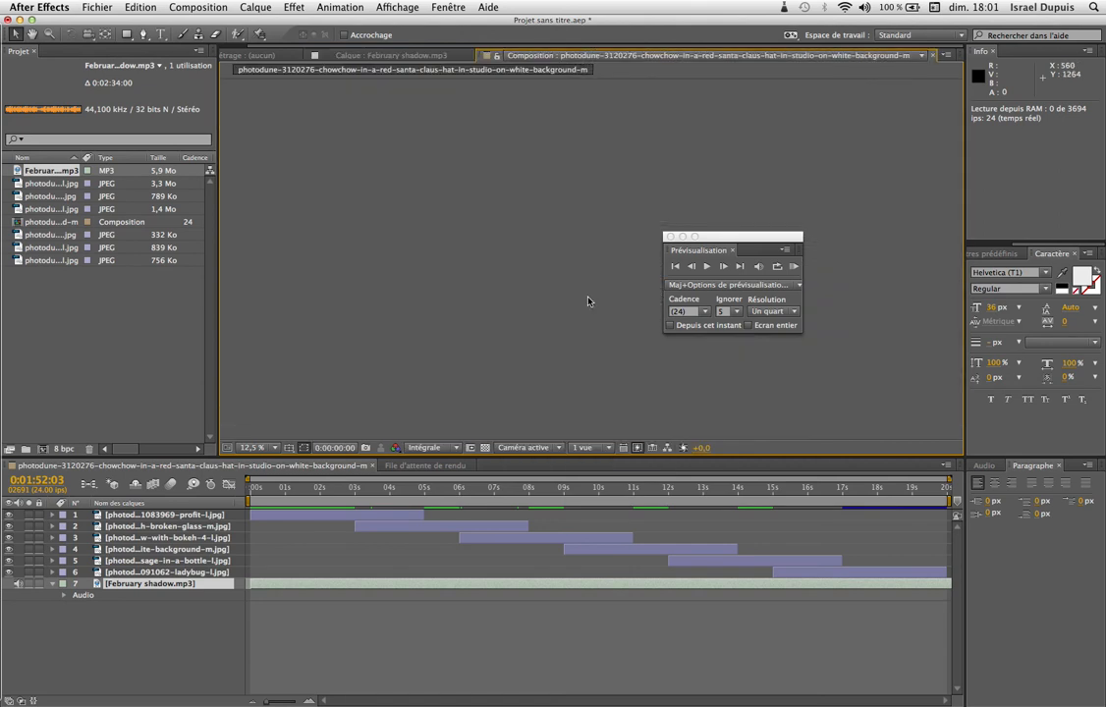
left_click_drag(435, 500, 550, 497)
left_click_drag(447, 487, 250, 497)
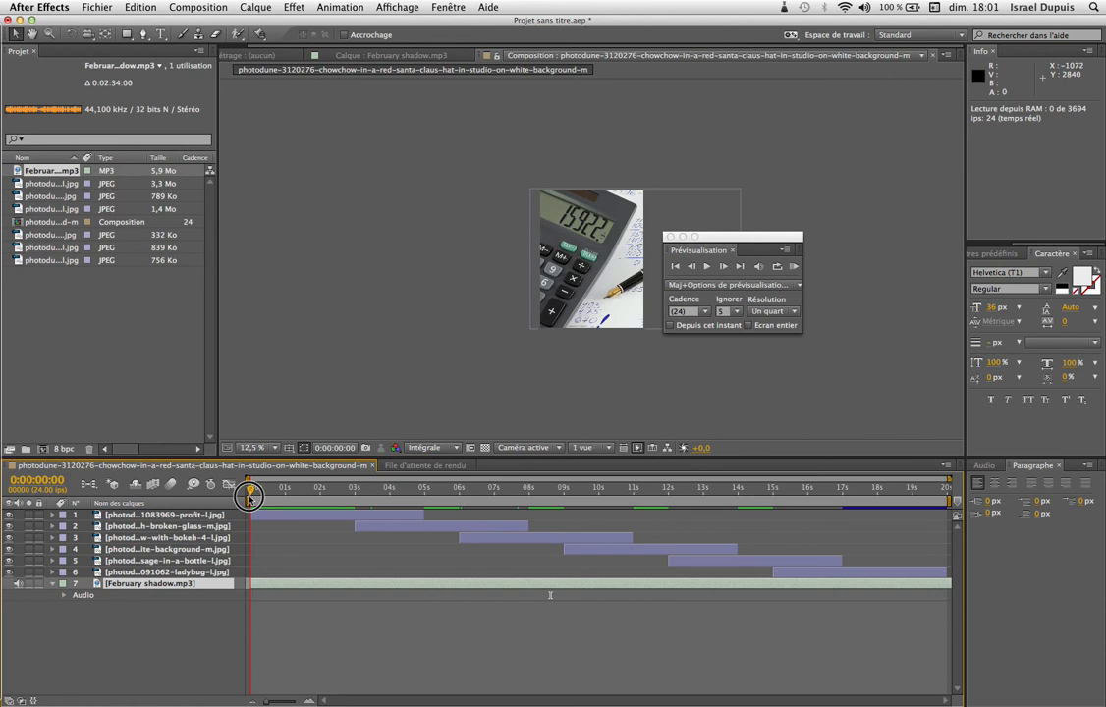
mouse_move(251, 492)
left_mouse_down()
mouse_move(320, 494)
mouse_move(252, 497)
mouse_move(298, 506)
mouse_move(250, 507)
left_mouse_up()
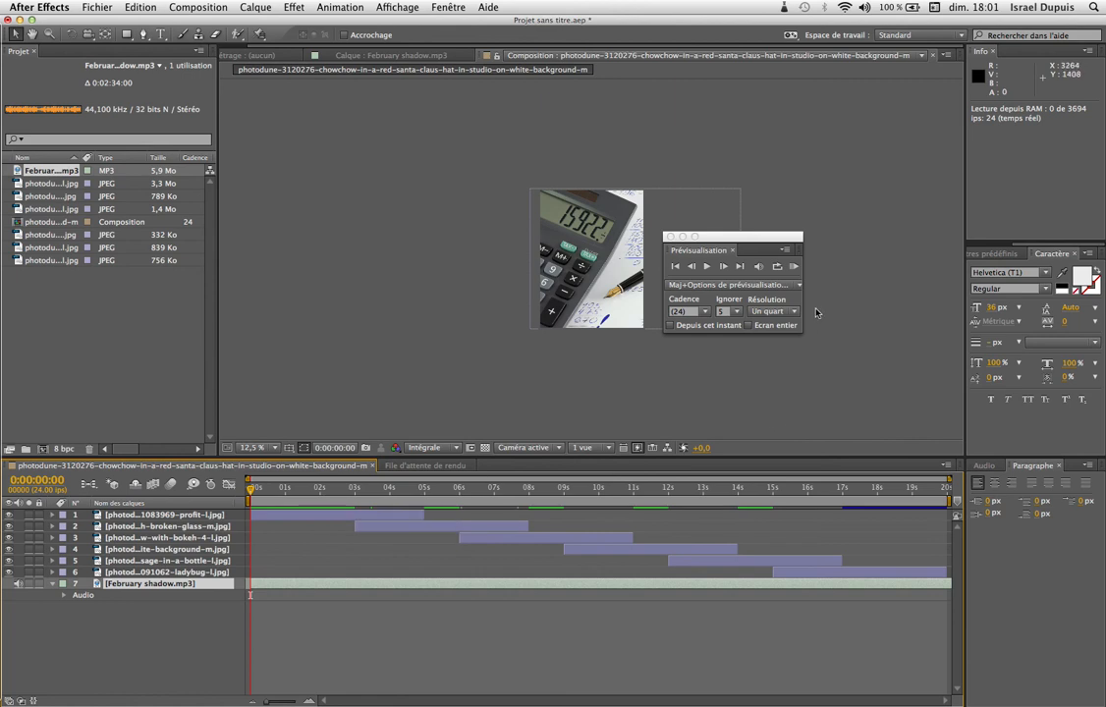
left_click_drag(736, 241, 825, 282)
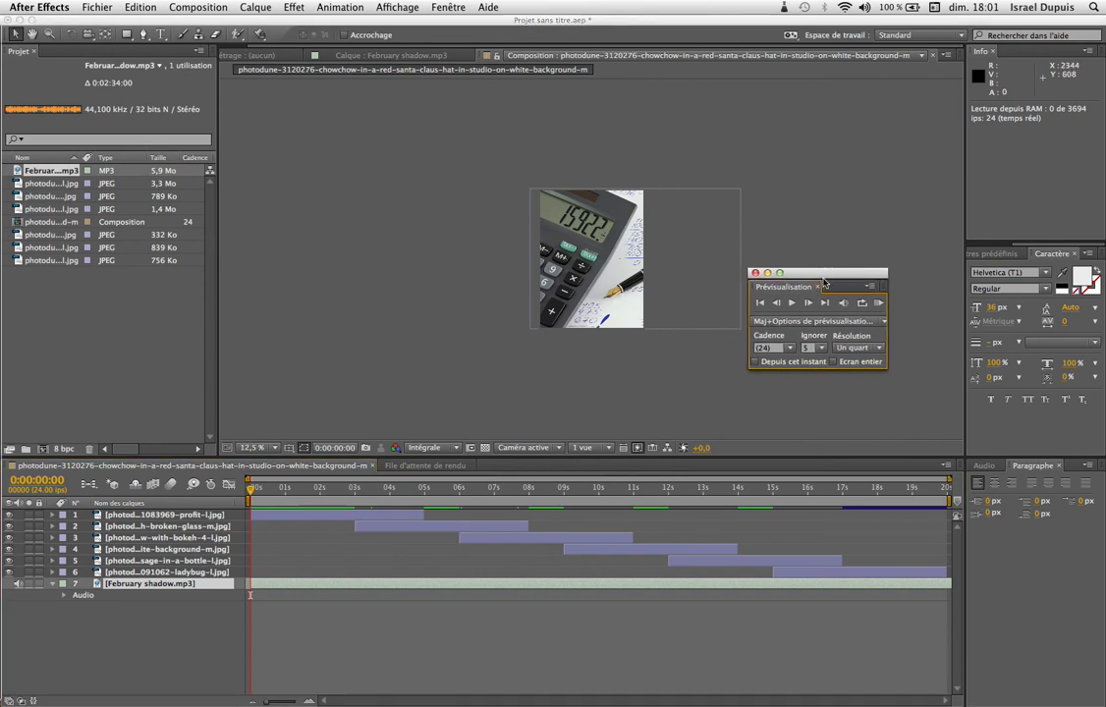
key("KP_0")
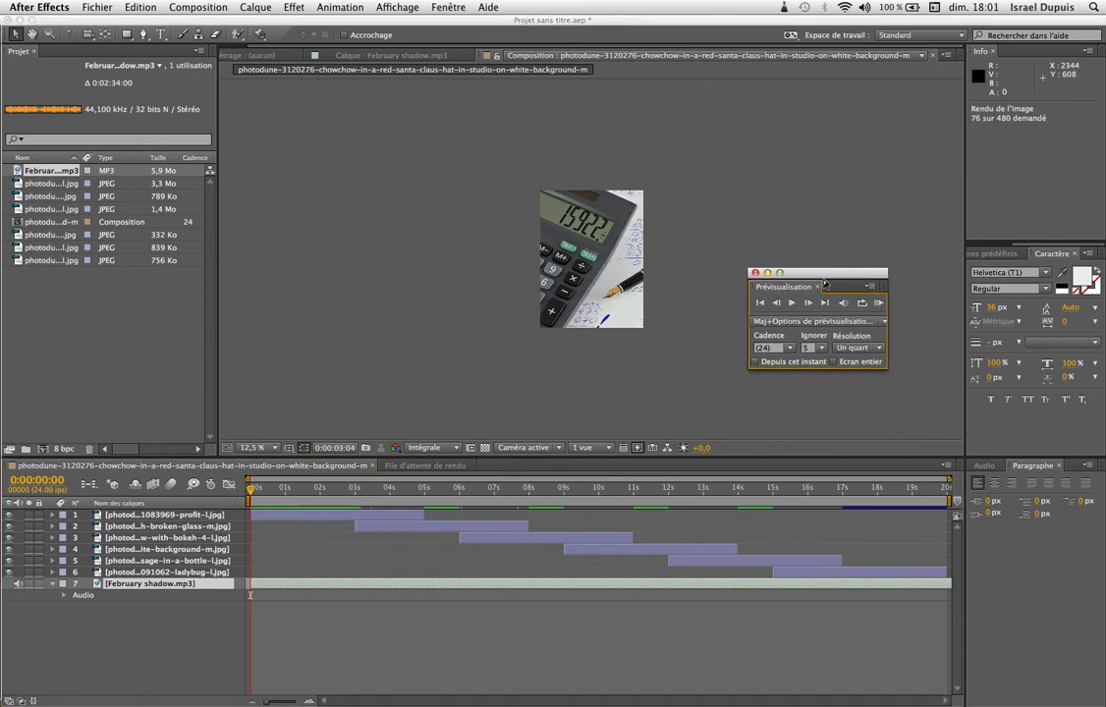